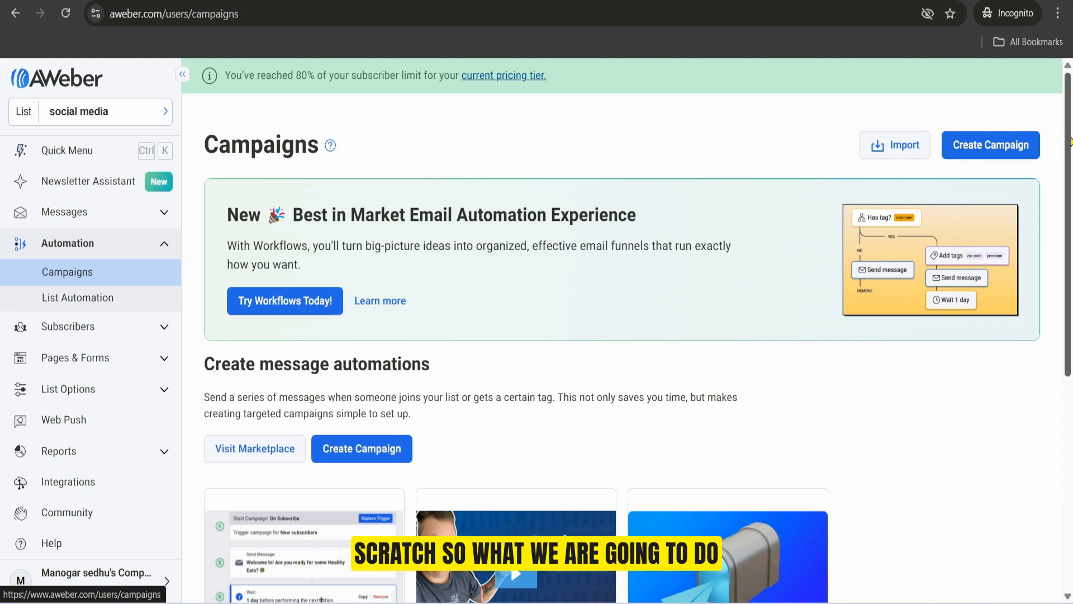
# Step: Create a campaign from the Blank Campaign template and start it with the On Subscribe trigger
pyautogui.scroll(-5, 1070, 138)
pyautogui.scroll(5, 1070, 120)
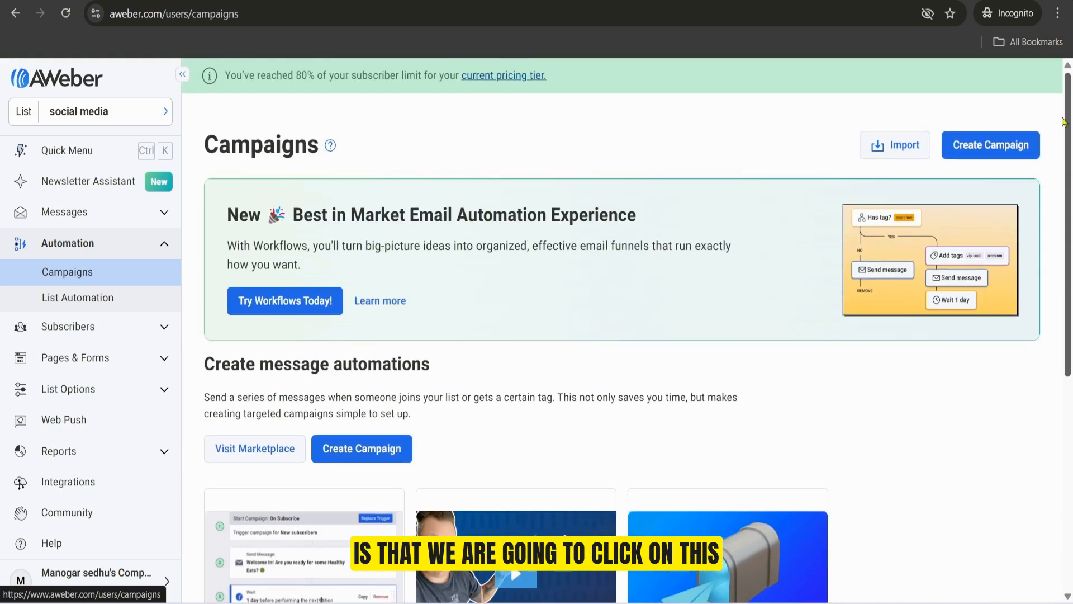
pyautogui.click(984, 144)
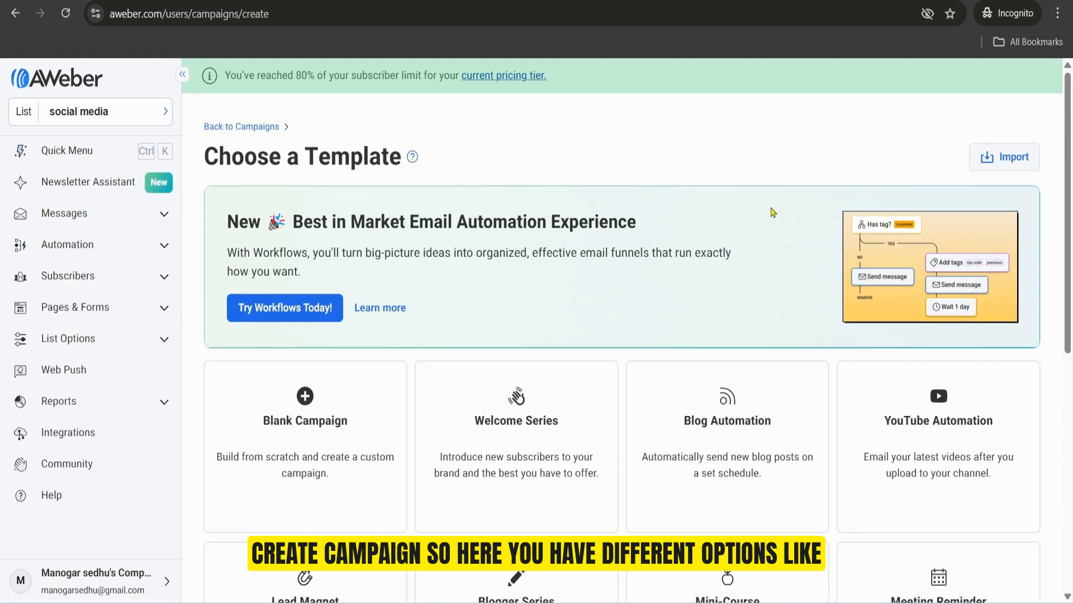
pyautogui.scroll(-3, 937, 196)
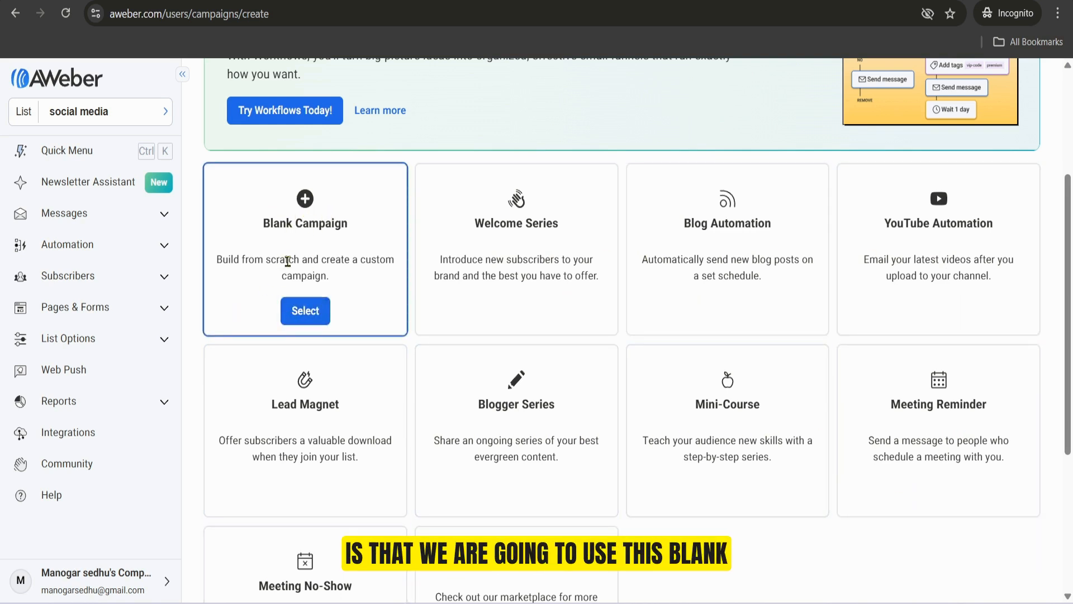
pyautogui.click(300, 312)
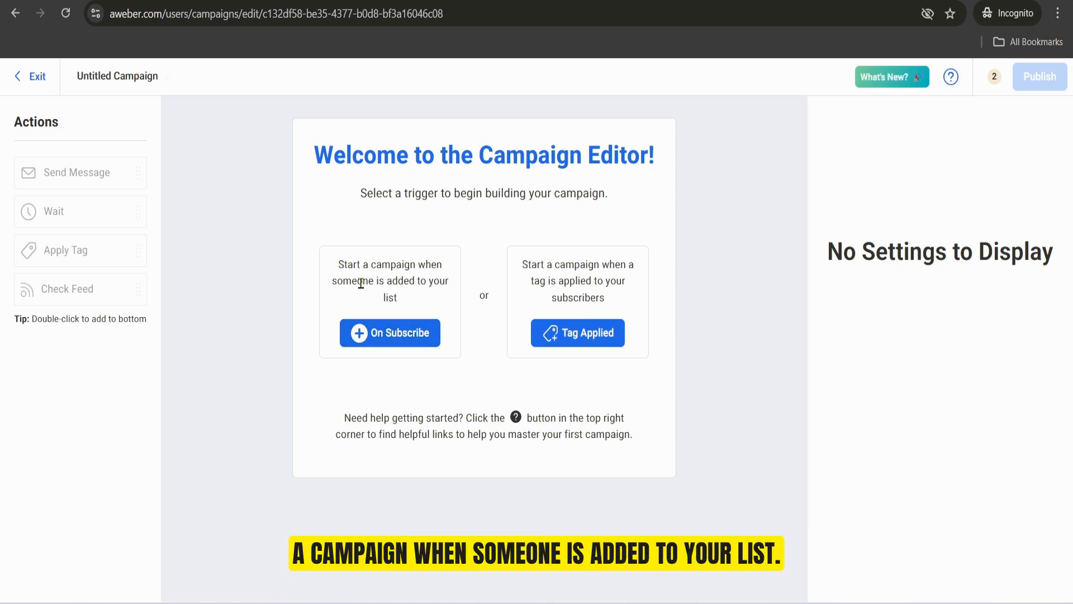
pyautogui.click(358, 334)
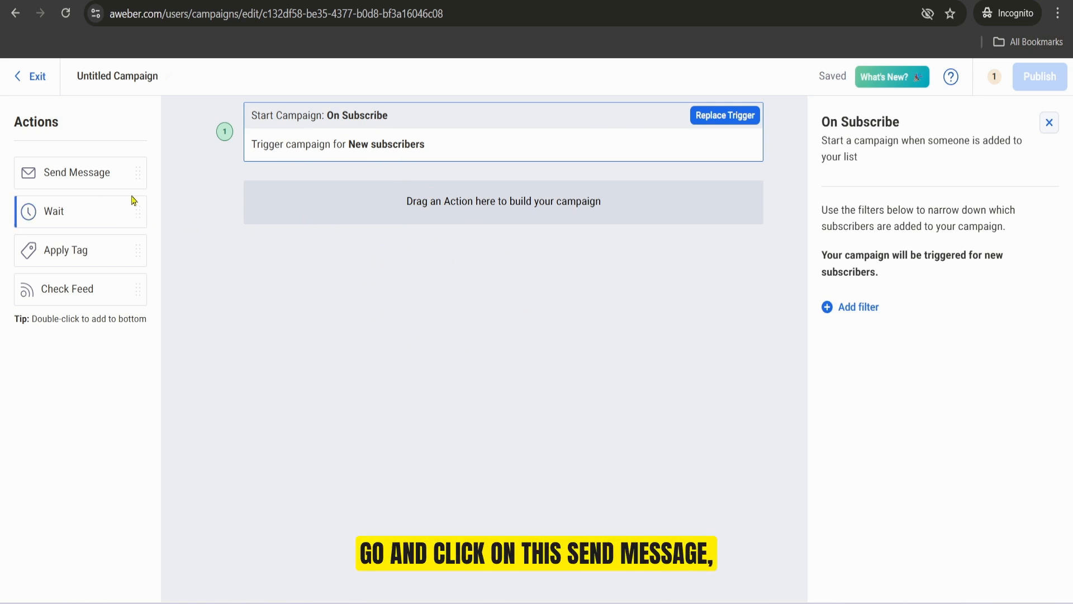
# Step: Add a Send Message action below the trigger and create its message with the Drag & Drop Editor
pyautogui.moveTo(90, 174); pyautogui.dragTo(421, 230)
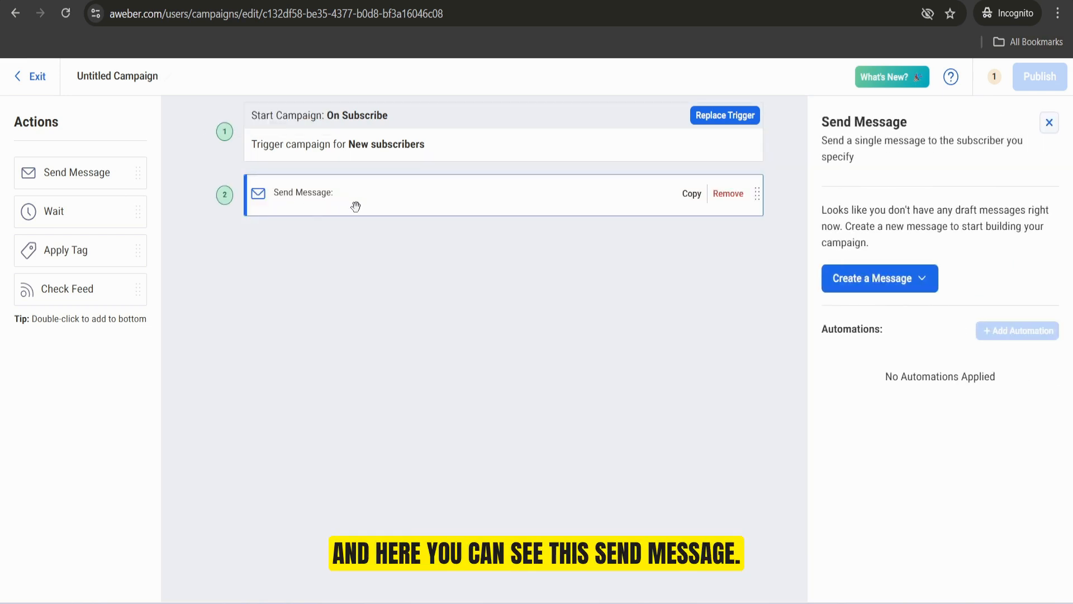
pyautogui.click(895, 281)
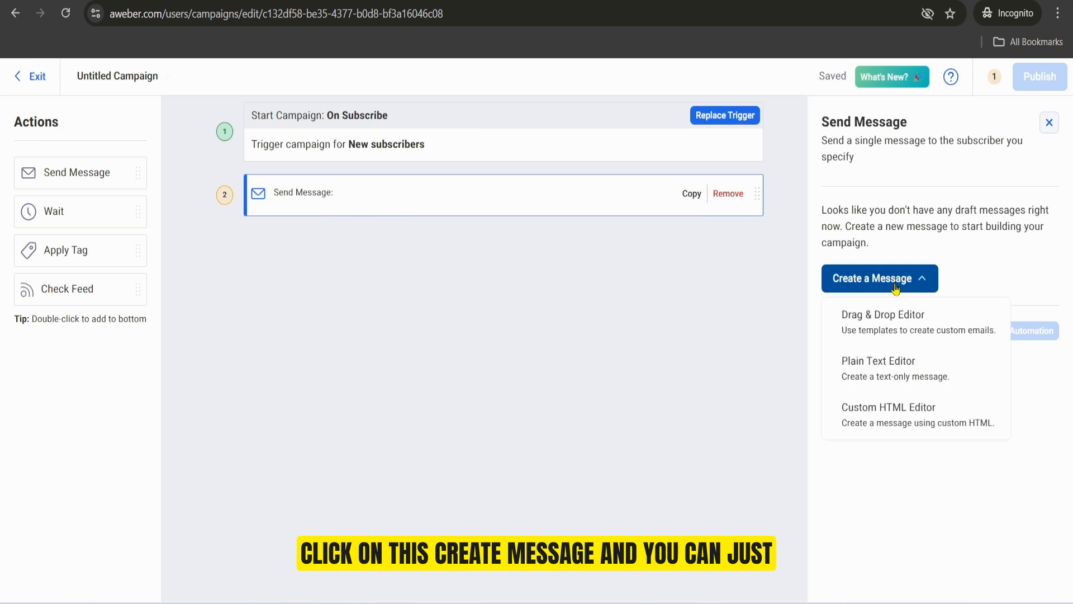
pyautogui.click(893, 334)
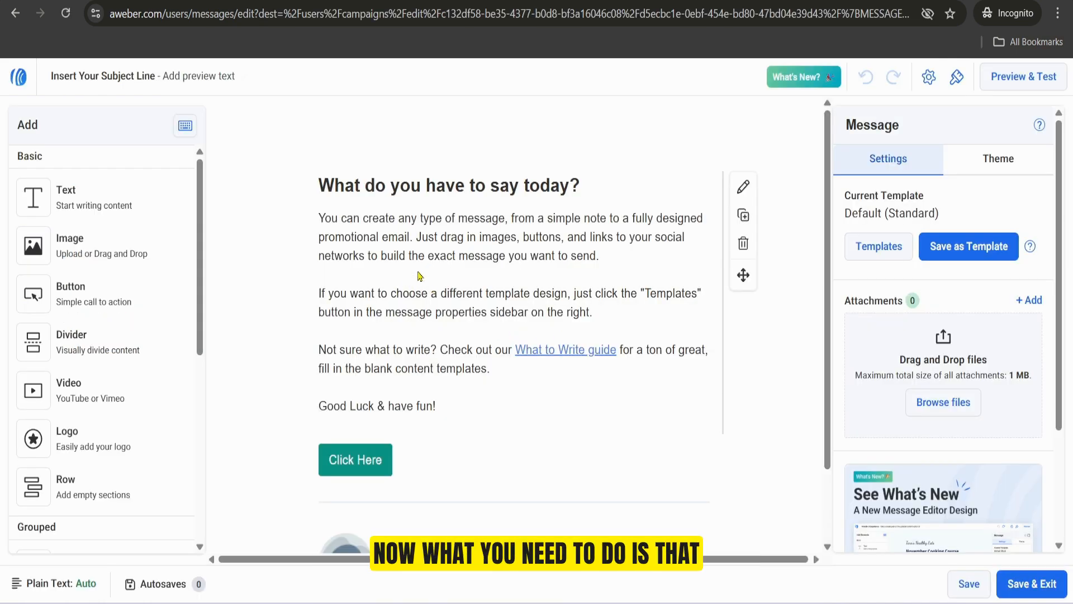
# Step: Set the message's subject line to "Hello" followed by the subscriber's First Name personalization, leaving the preview text empty
pyautogui.click(129, 81)
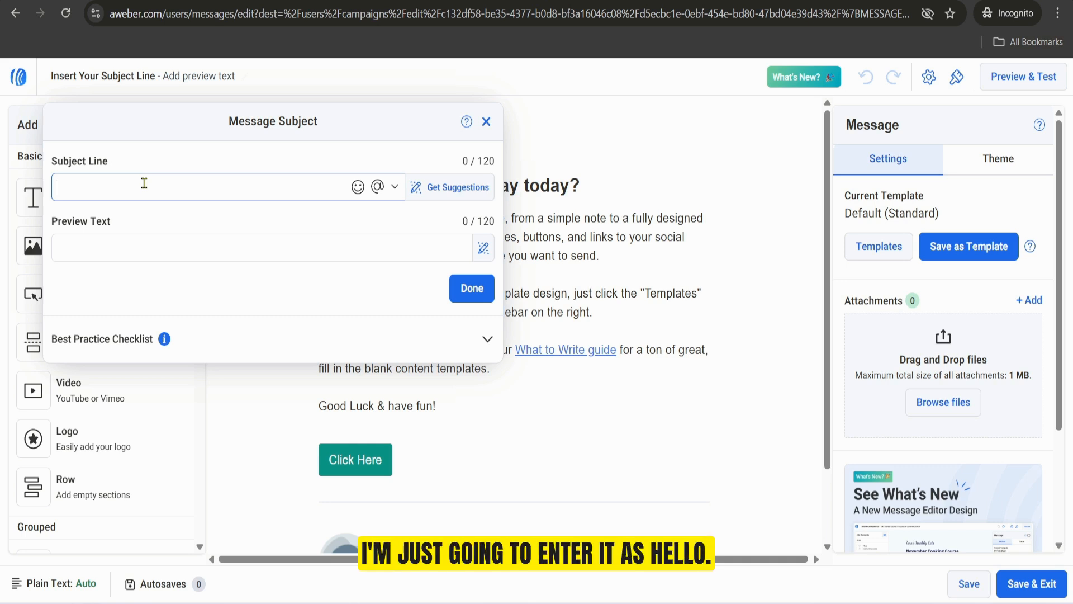
pyautogui.write('Hello')
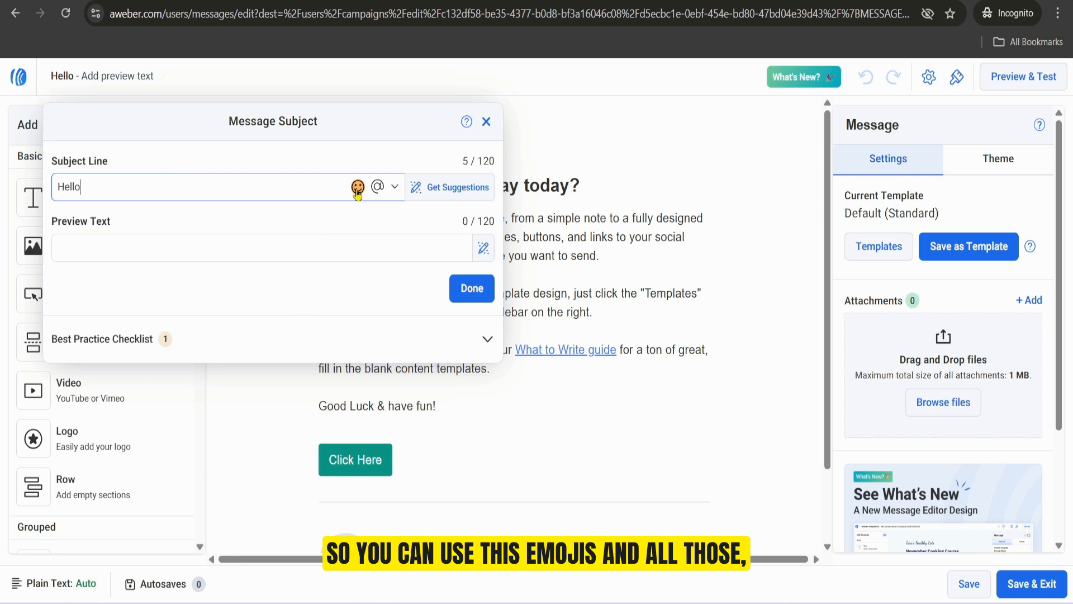
pyautogui.click(395, 188)
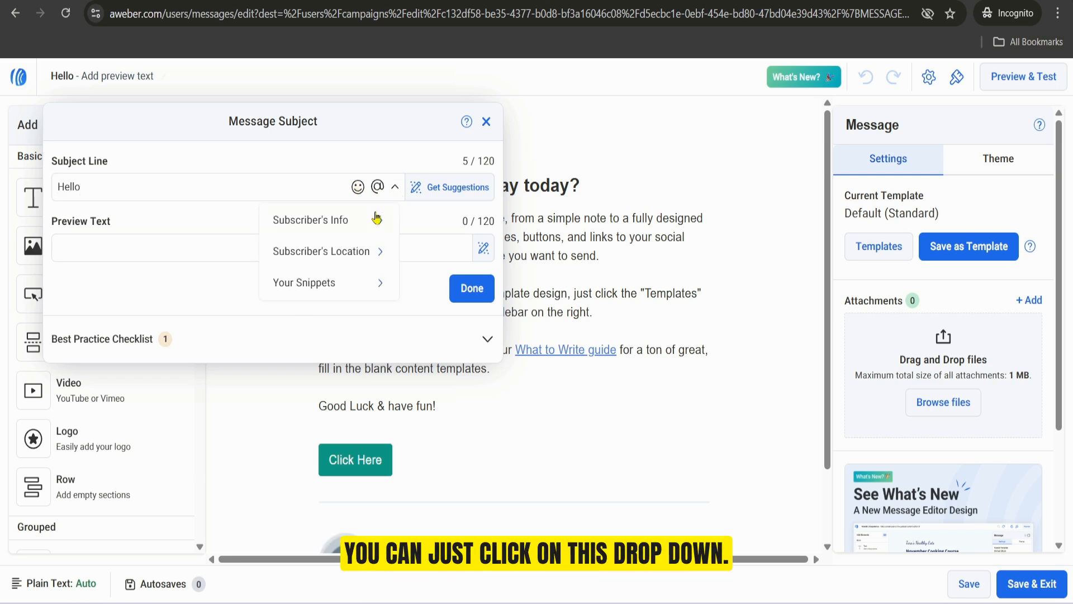
pyautogui.moveTo(359, 221)
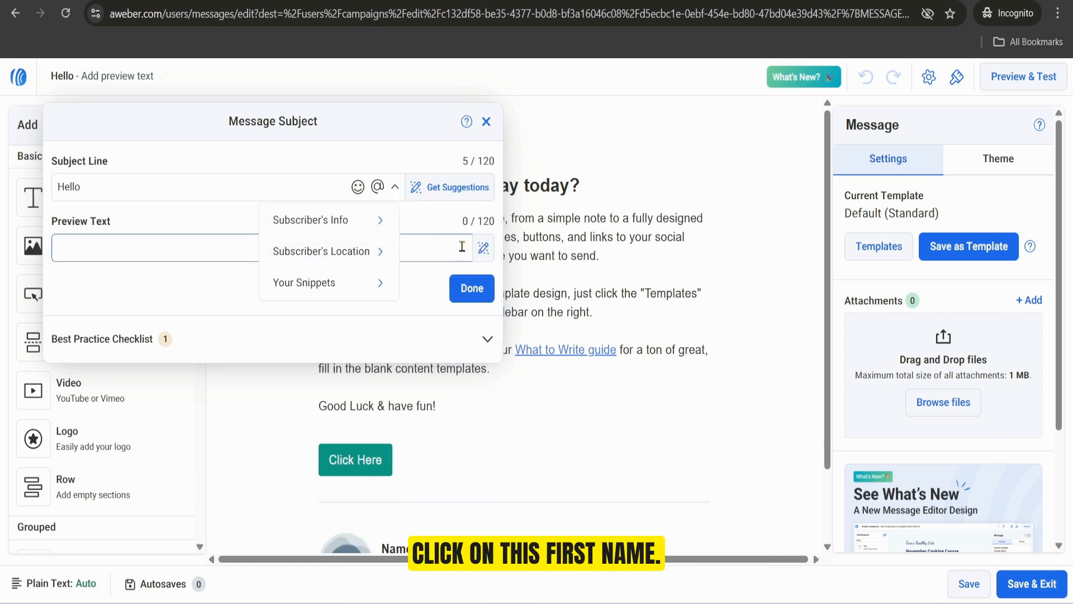
pyautogui.click(426, 247)
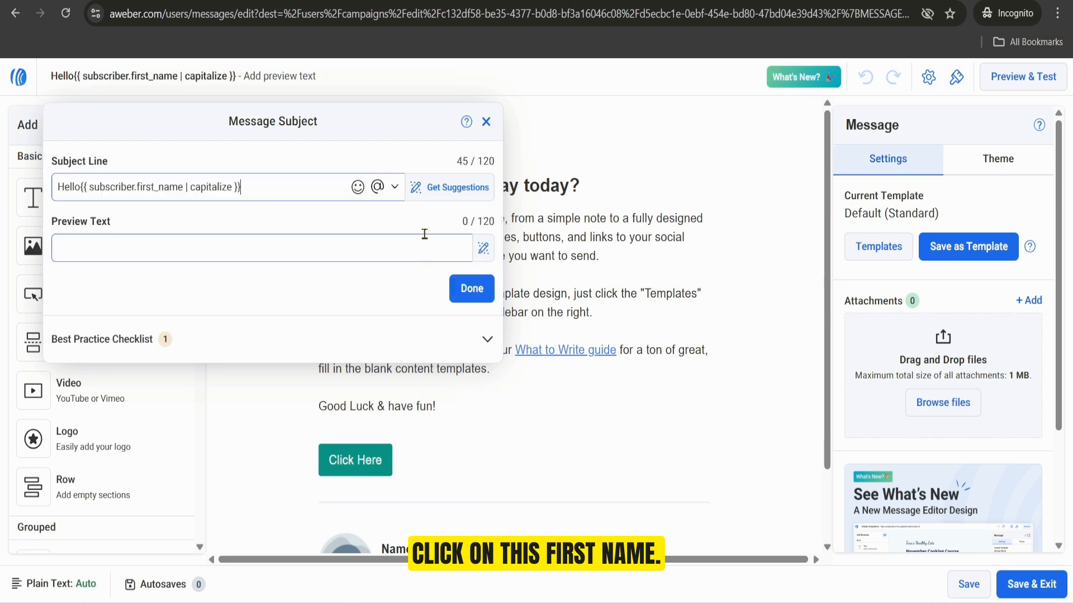
pyautogui.click(357, 188)
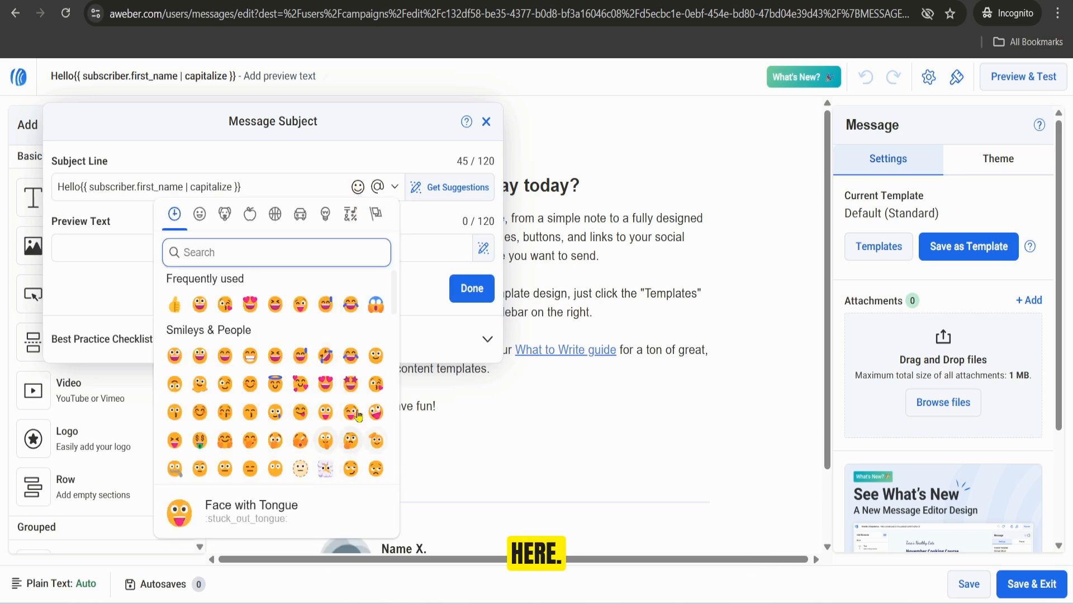
pyautogui.click(357, 186)
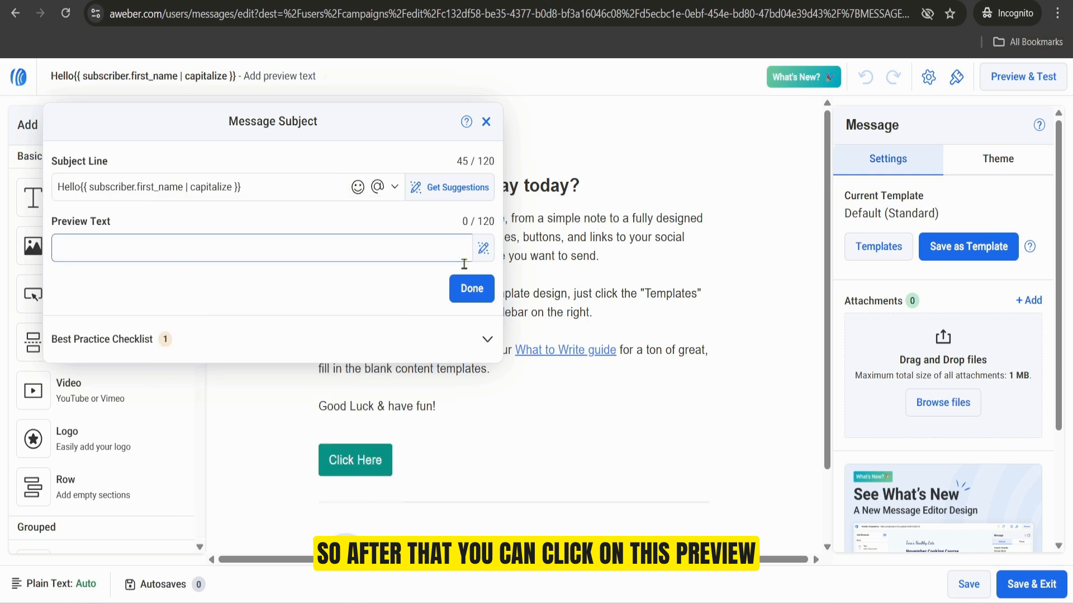
pyautogui.click(94, 249)
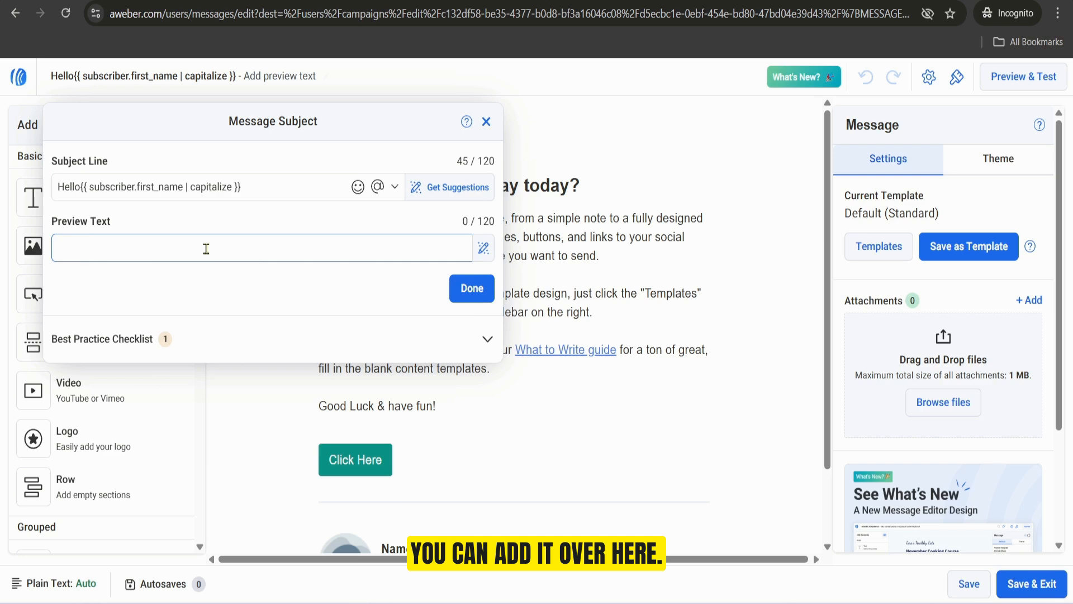
pyautogui.click(467, 293)
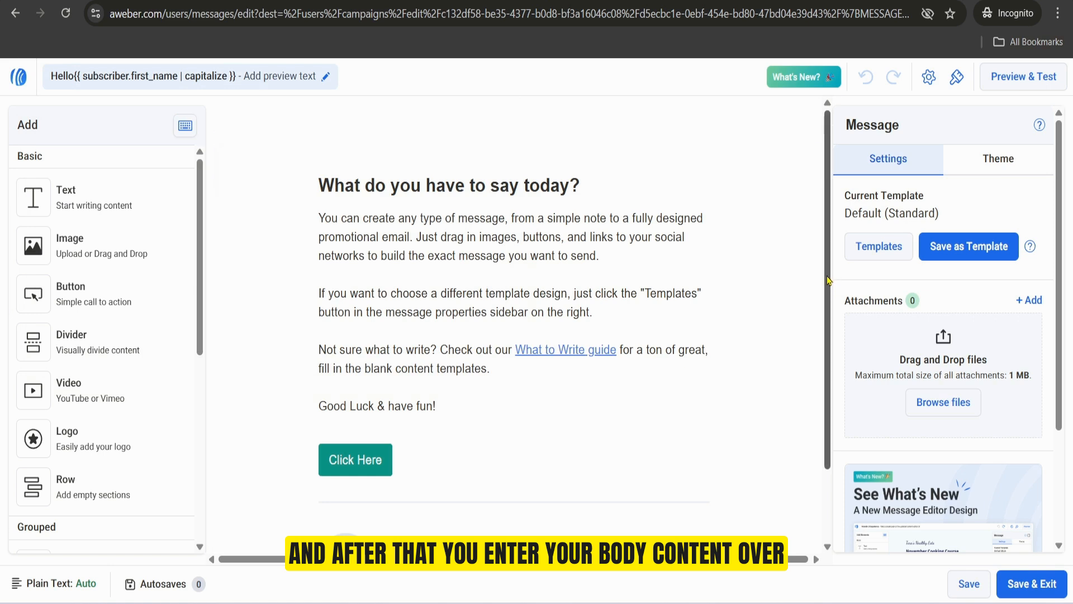
# Step: Delete all default content from the message body, including the signature, divider, text block and Click Here button
pyautogui.scroll(-2, 670, 364)
pyautogui.moveTo(485, 486)
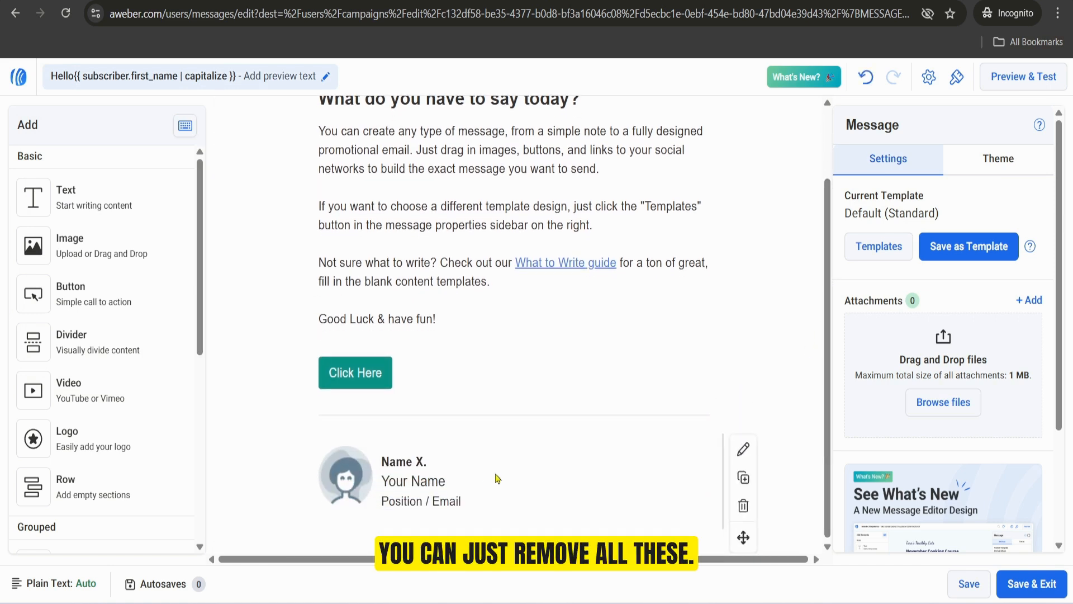
pyautogui.click(744, 506)
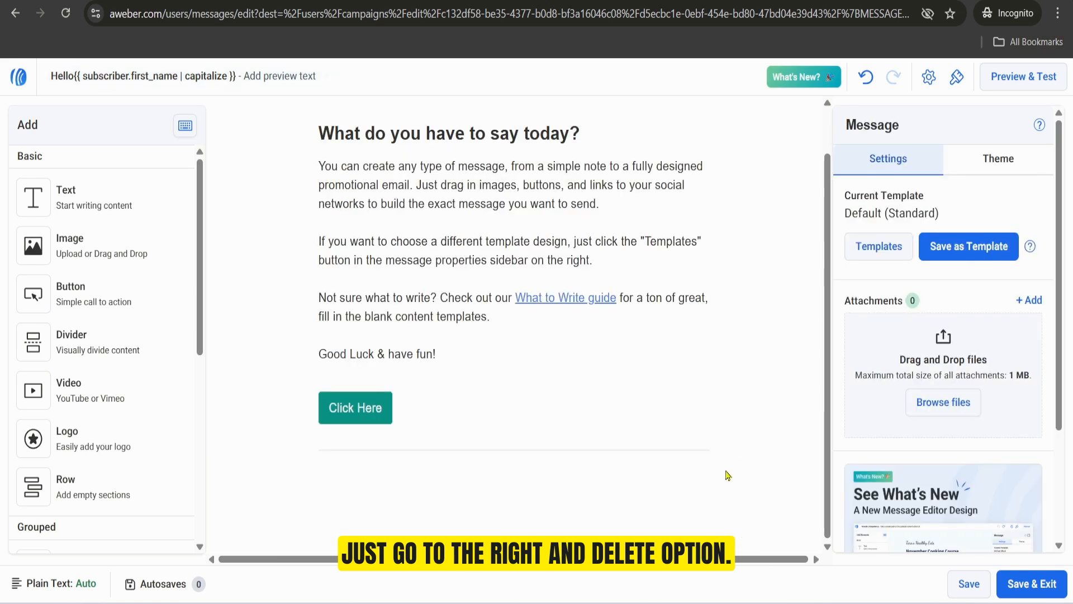
pyautogui.click(744, 507)
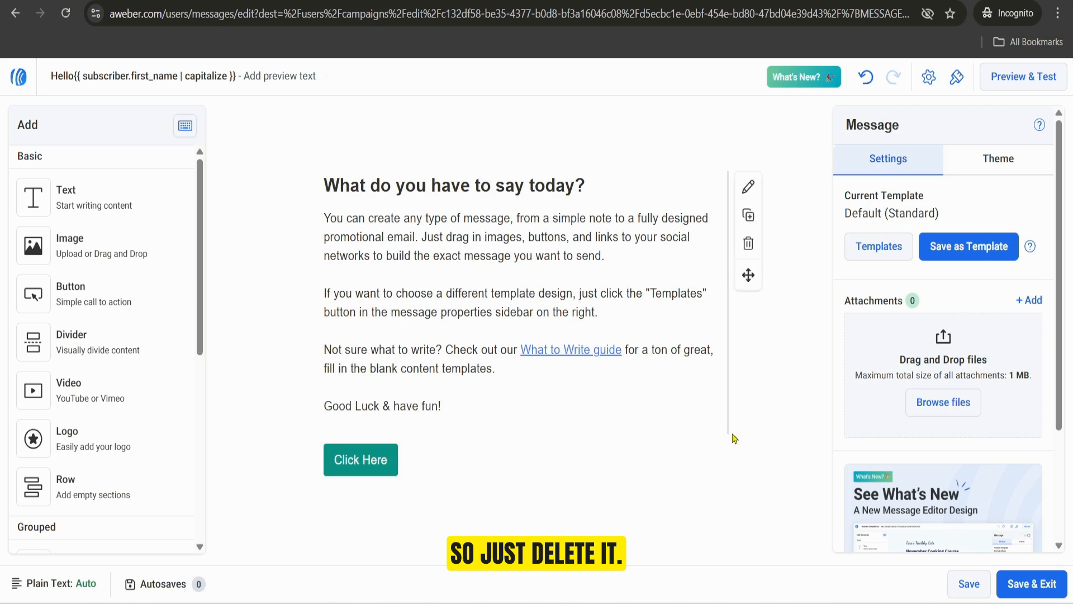
pyautogui.click(747, 243)
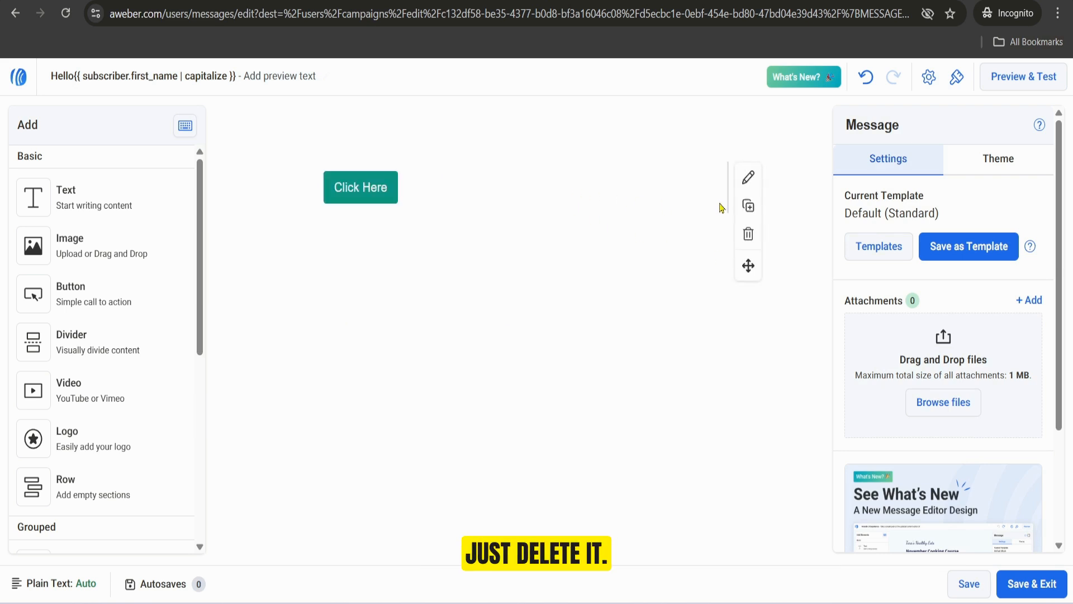
pyautogui.click(746, 233)
# Step: Start the message body with the greeting "Hi" followed by the subscriber's First Name personalization
pyautogui.click(459, 227)
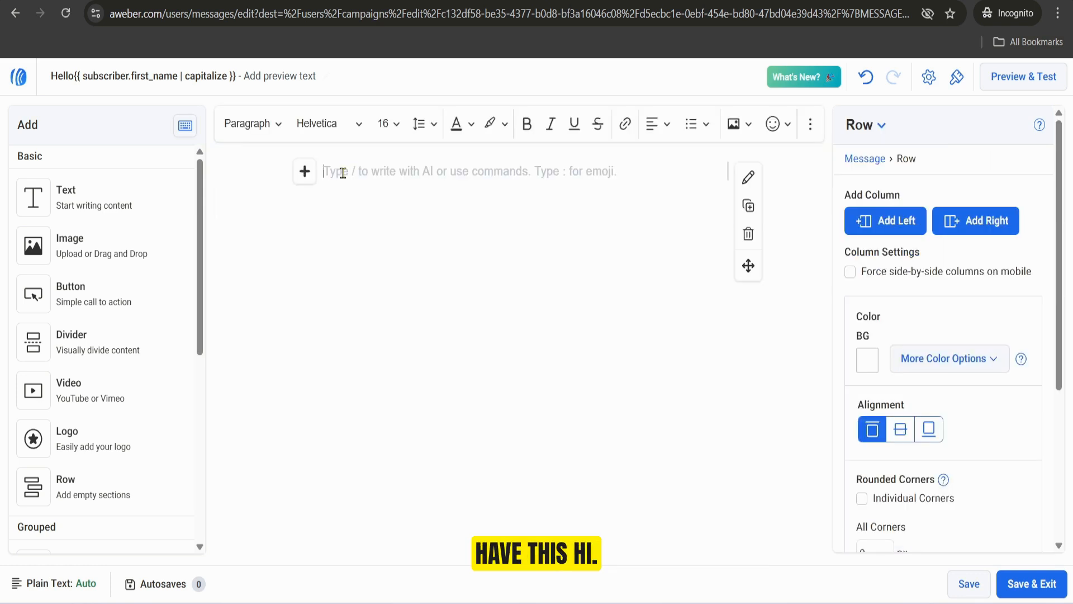
pyautogui.write('Hi')
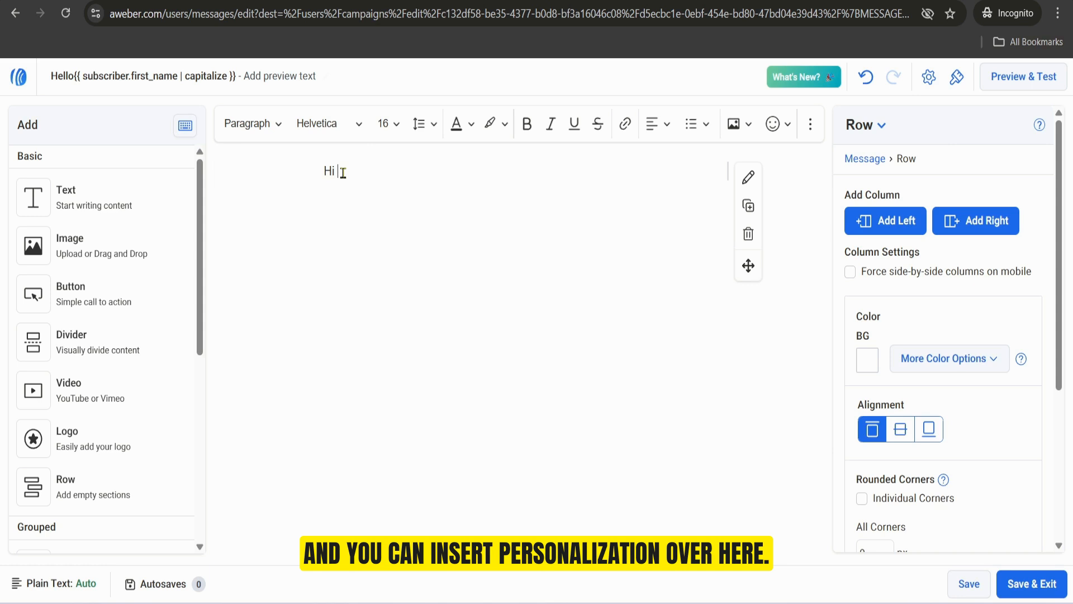
pyautogui.click(808, 129)
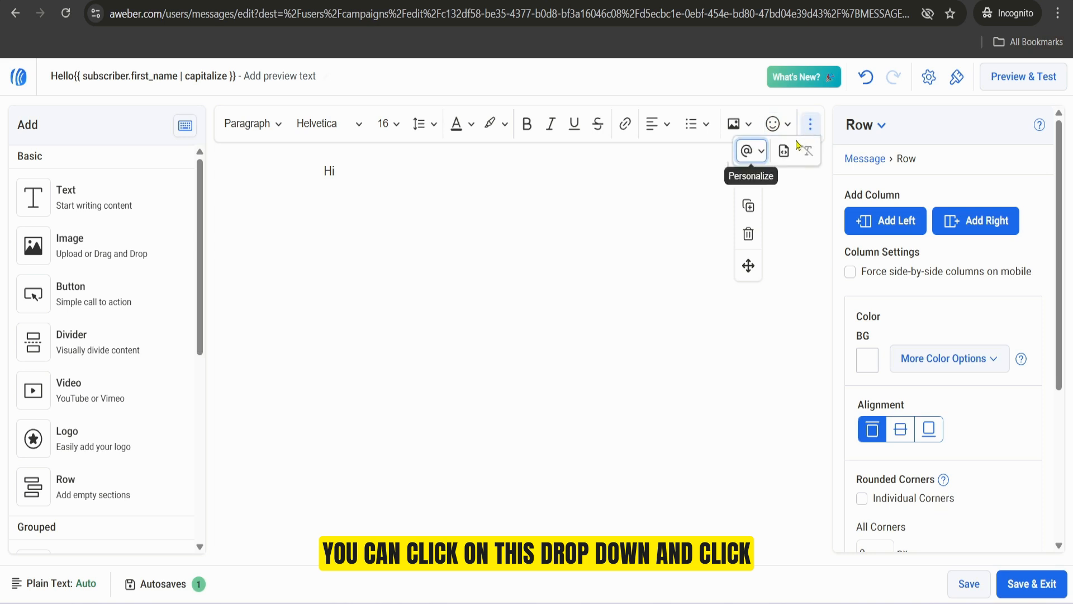
pyautogui.click(761, 154)
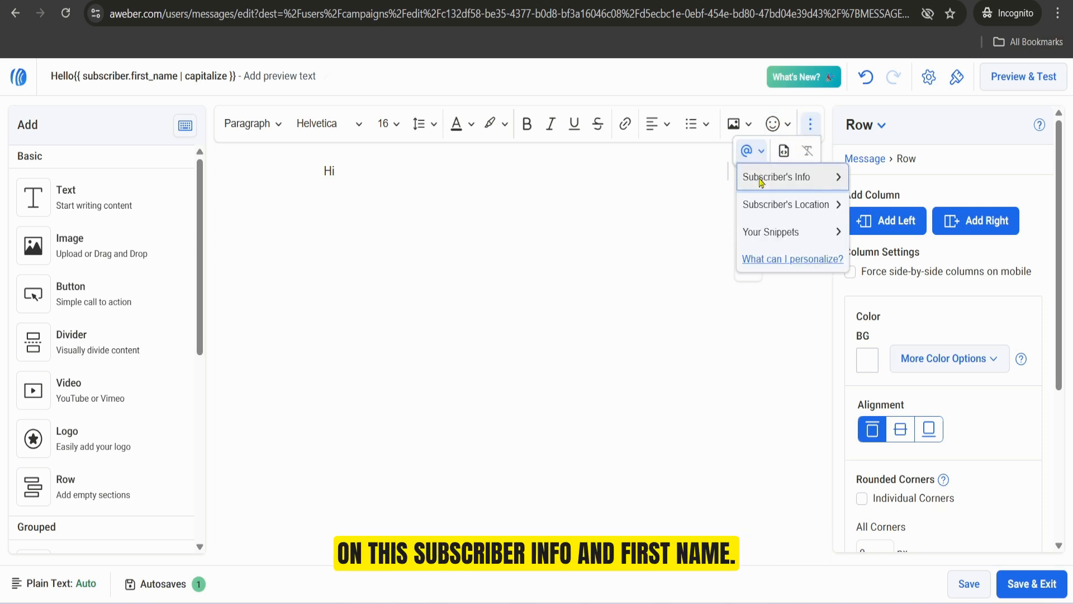
pyautogui.click(804, 180)
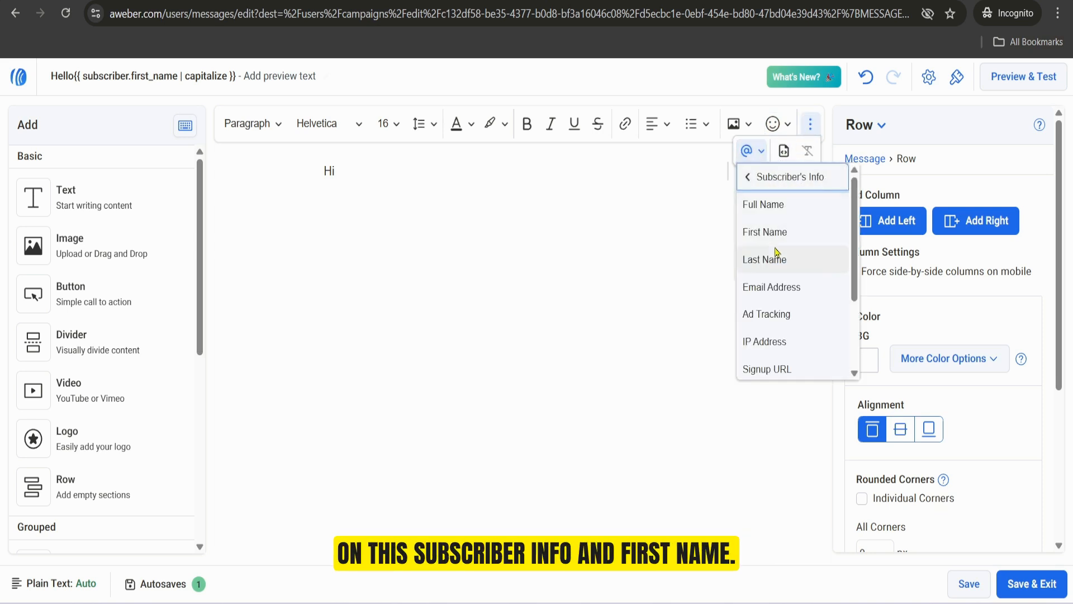
pyautogui.click(744, 239)
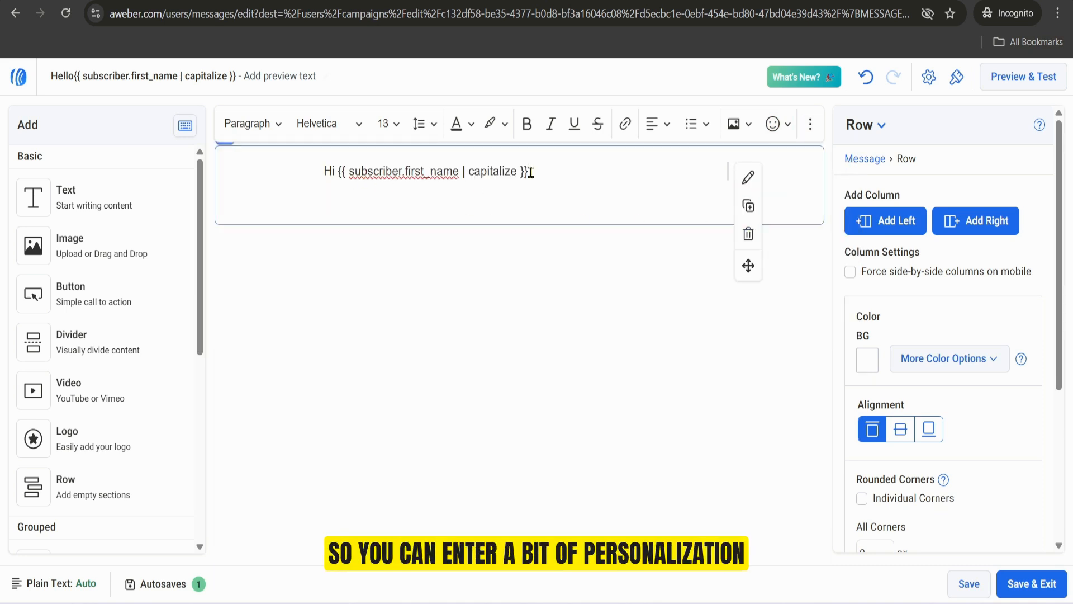
# Step: Below the greeting, write "this is a test message" and sign off with "cheers" and the sender's name
pyautogui.press('Return')
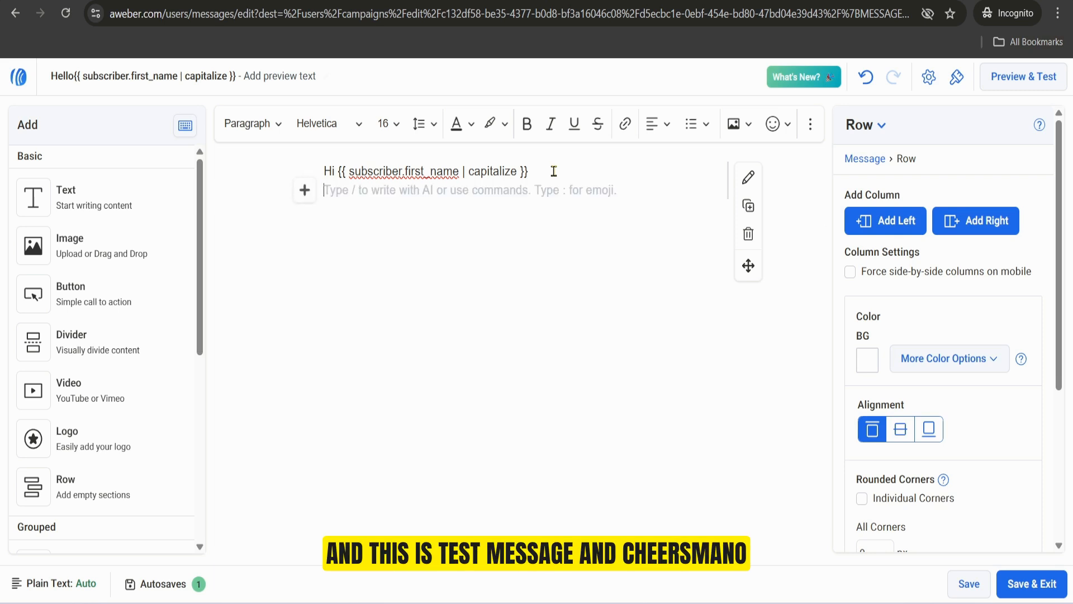
pyautogui.write('this is atest')
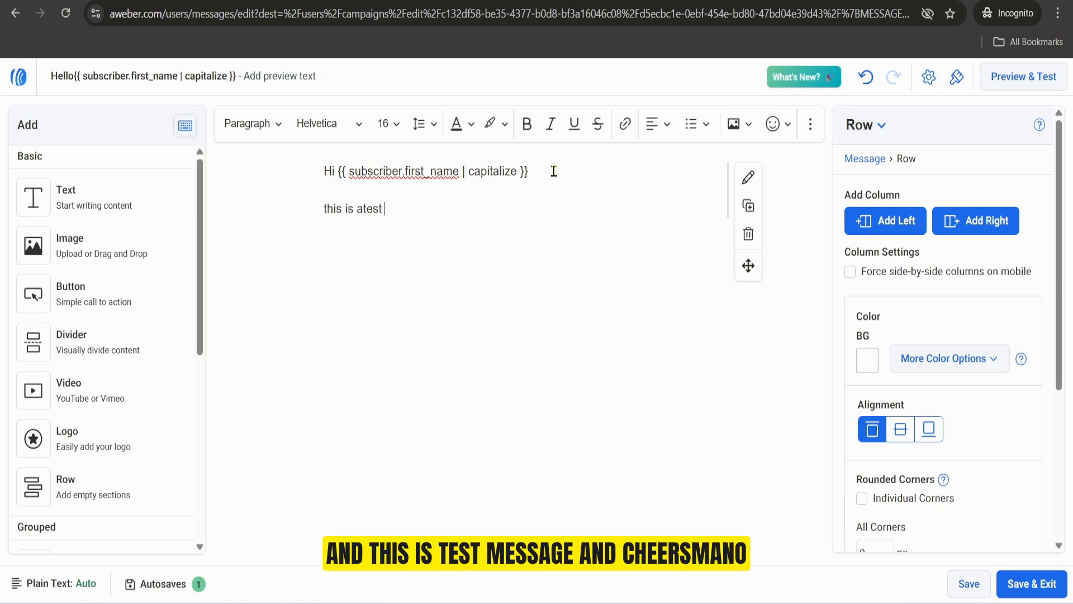
pyautogui.write(' message')
pyautogui.press('Return')
pyautogui.write('cheer')
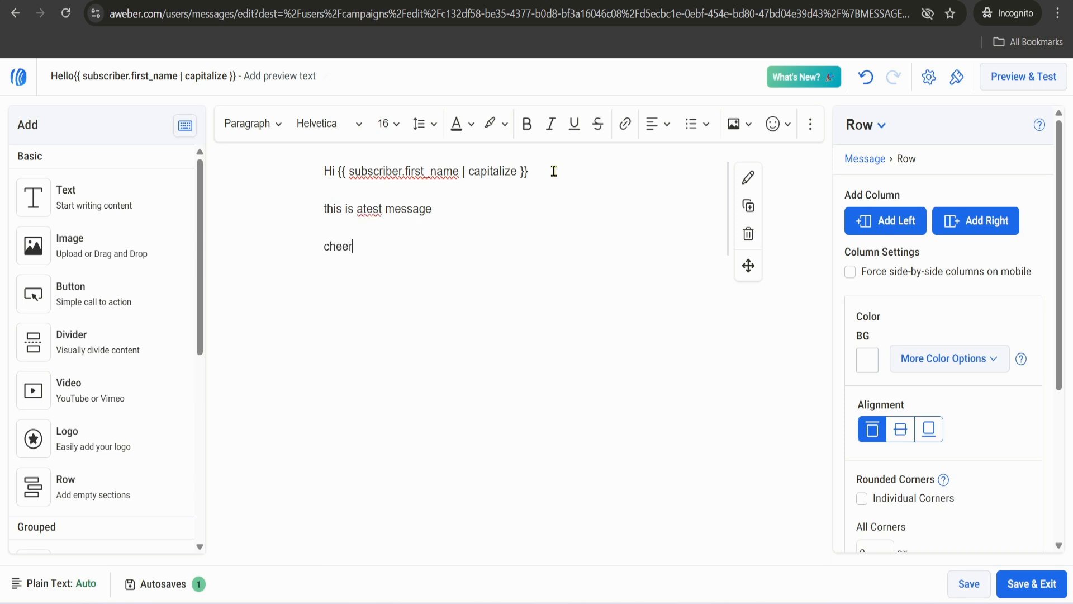
pyautogui.write('s Man')
pyautogui.write('o')
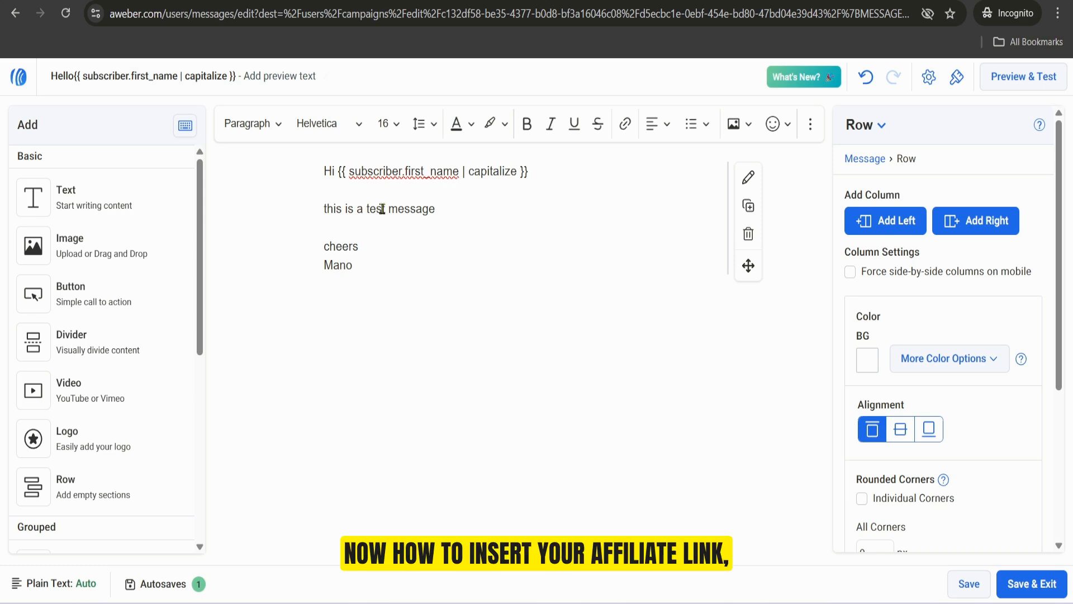
# Step: Bold and underline the line "this is a test message" in the message body
pyautogui.tripleClick(383, 209)
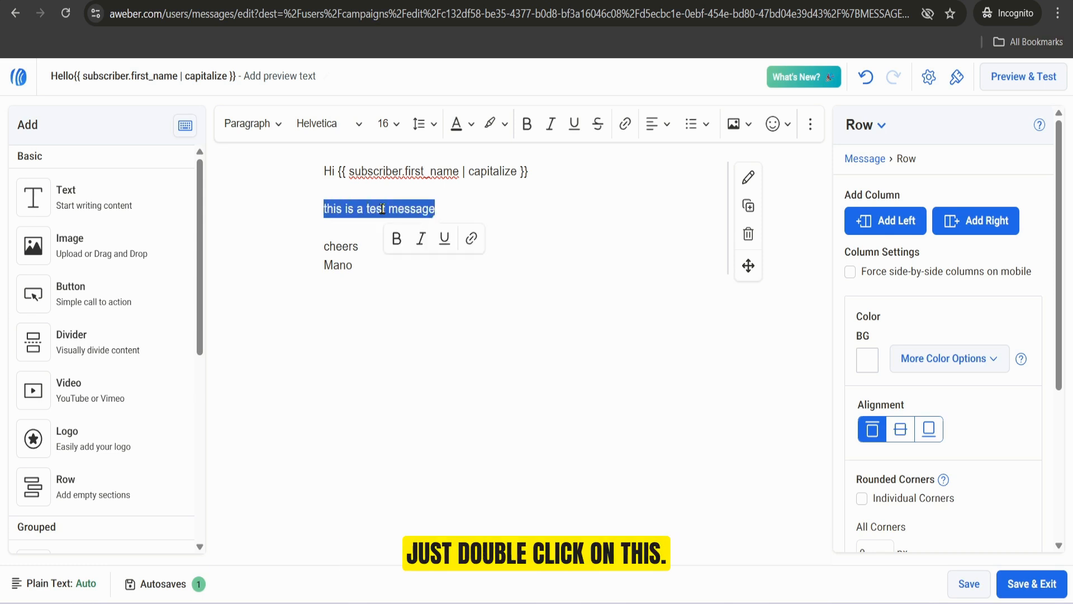
pyautogui.click(398, 243)
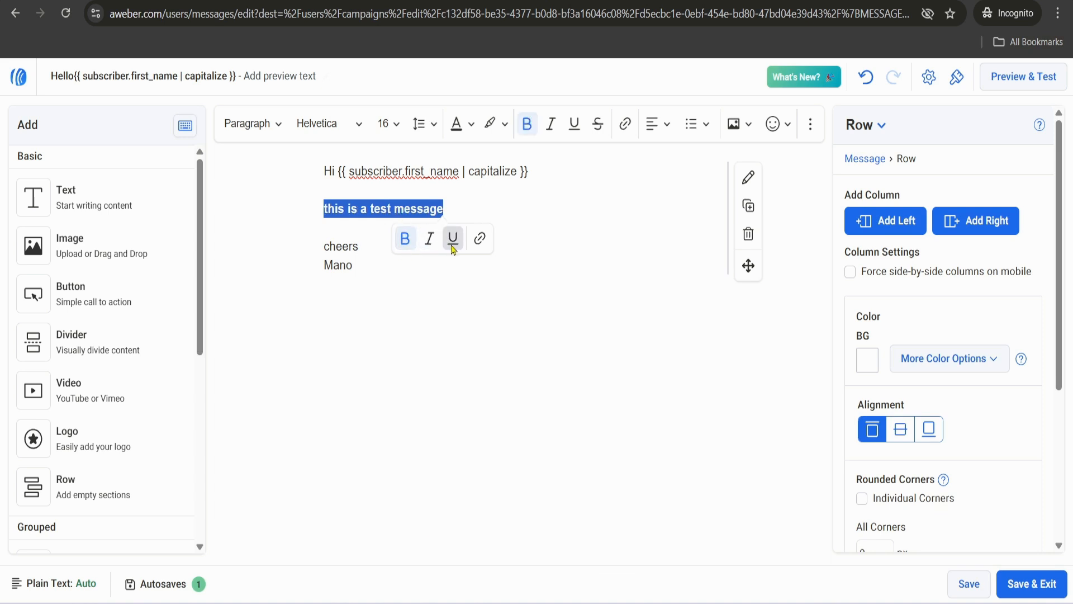
pyautogui.click(453, 239)
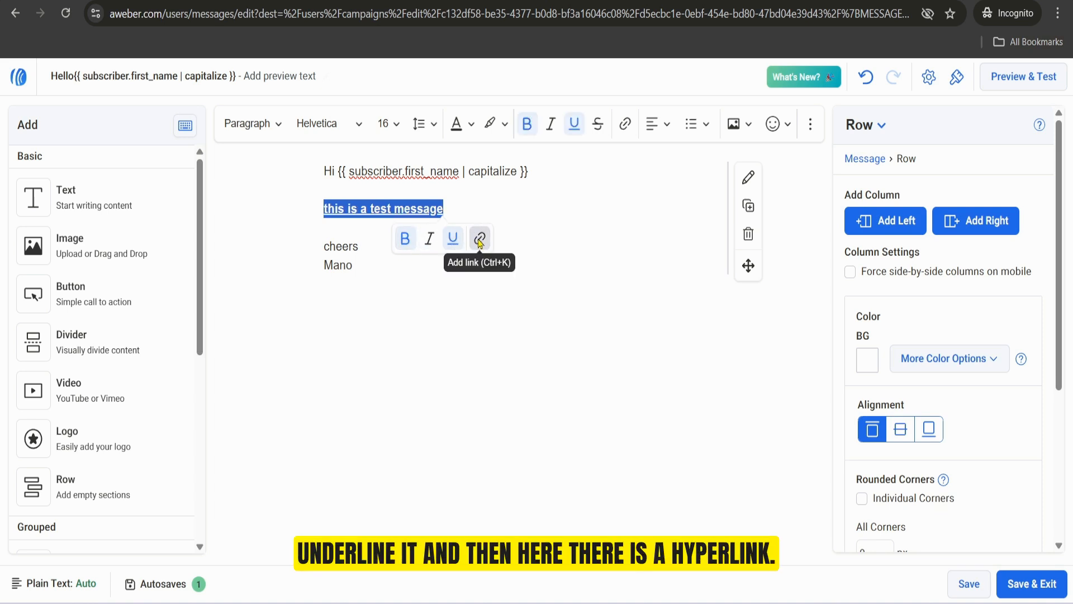
pyautogui.click(479, 240)
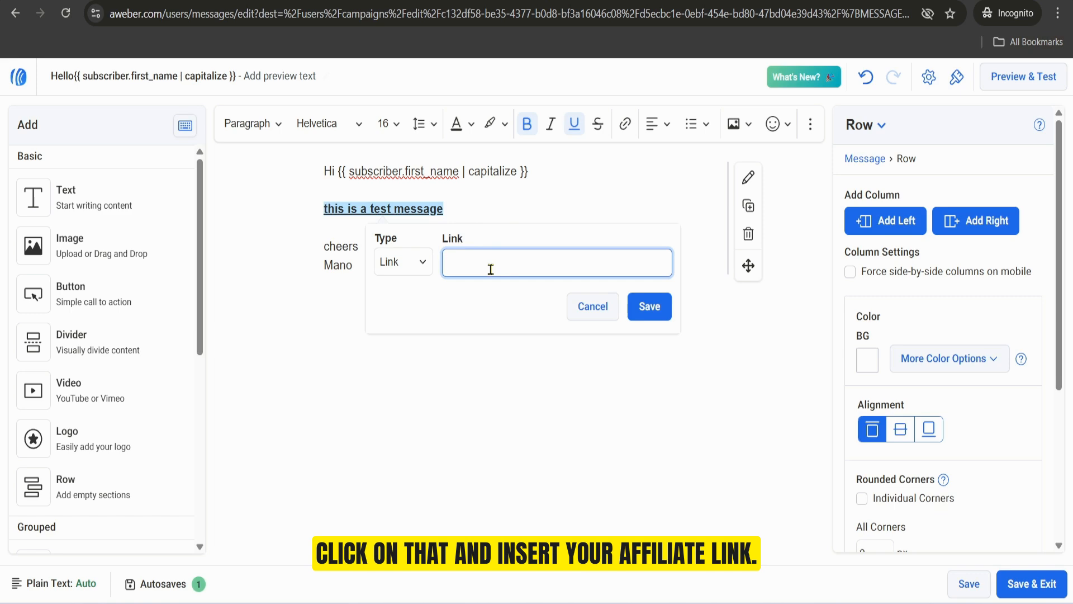
pyautogui.write('www.')
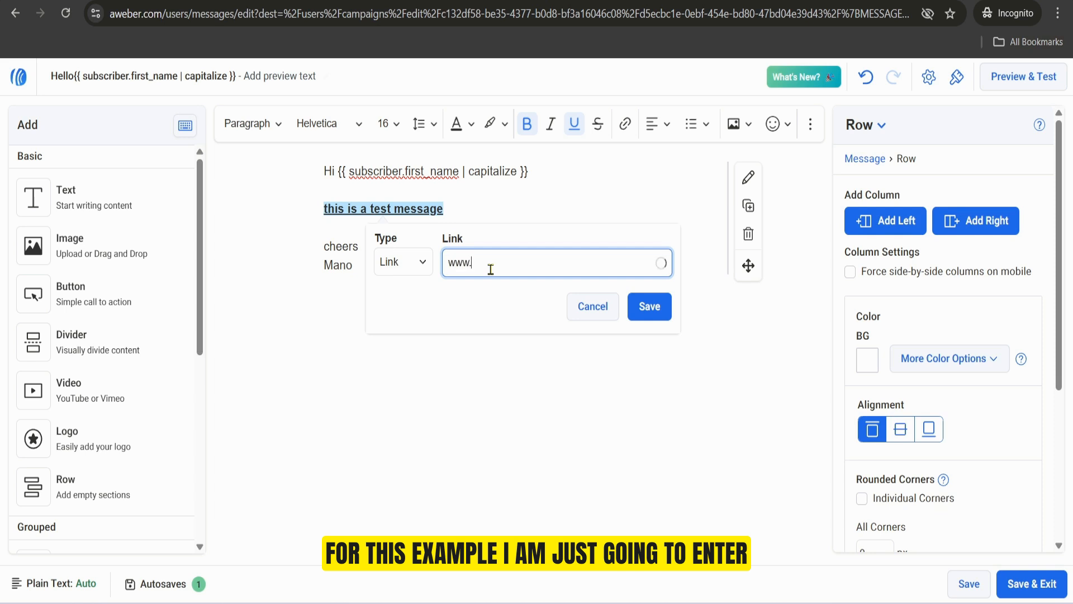
pyautogui.write('google.com')
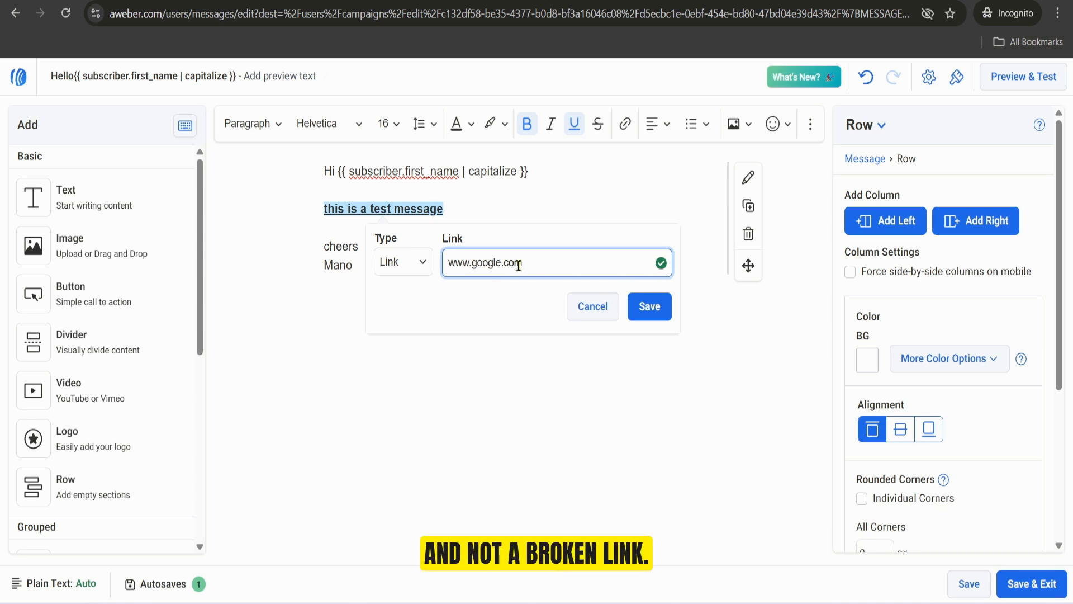
pyautogui.click(651, 306)
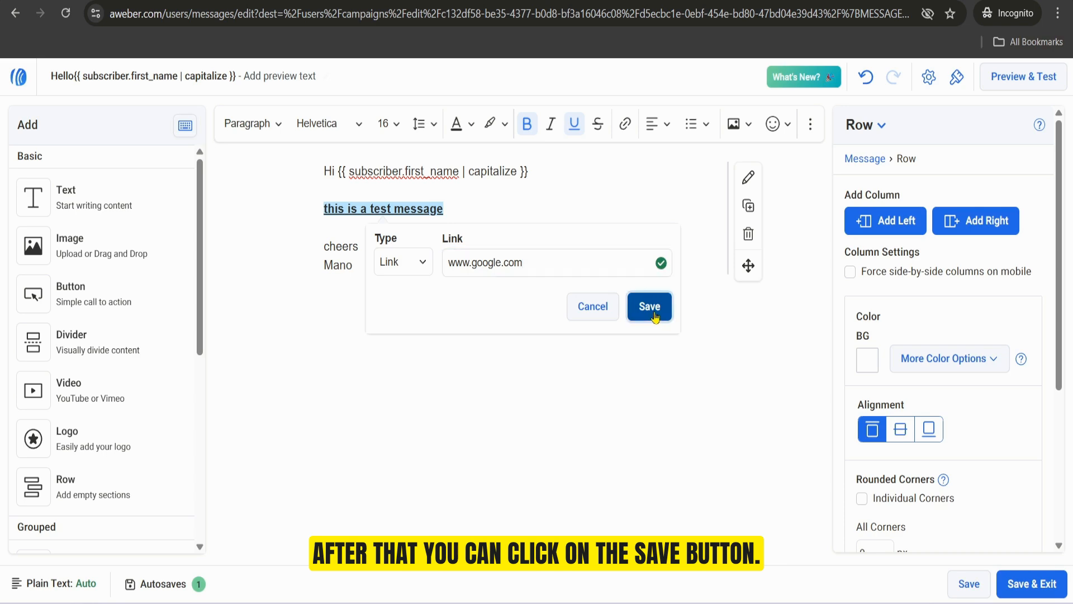
pyautogui.click(1031, 583)
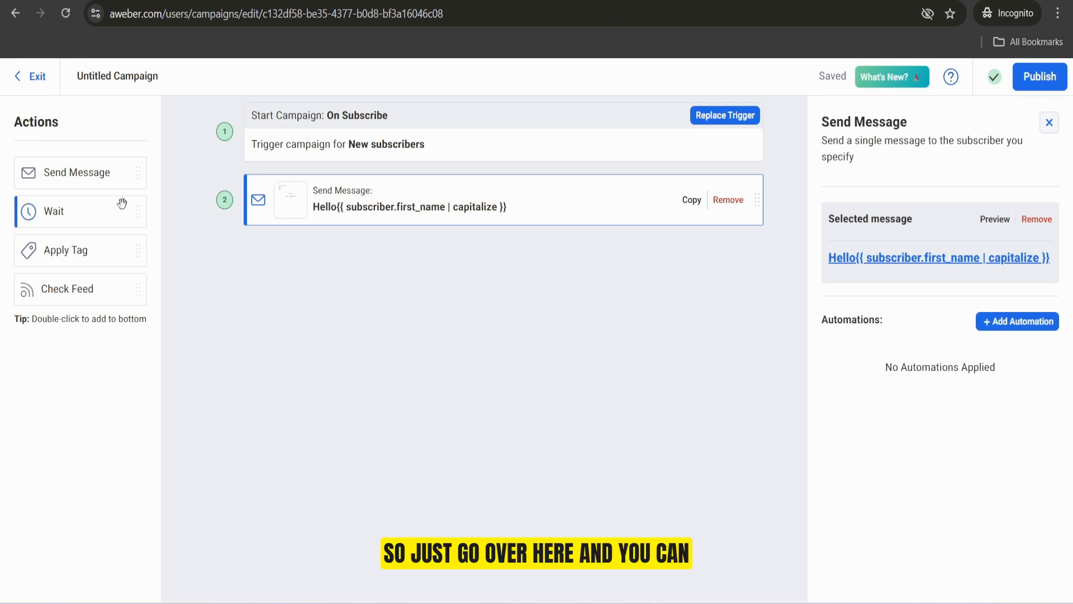
# Step: Add a Wait action of 1 day after the first message in the campaign
pyautogui.moveTo(61, 218); pyautogui.dragTo(366, 251)
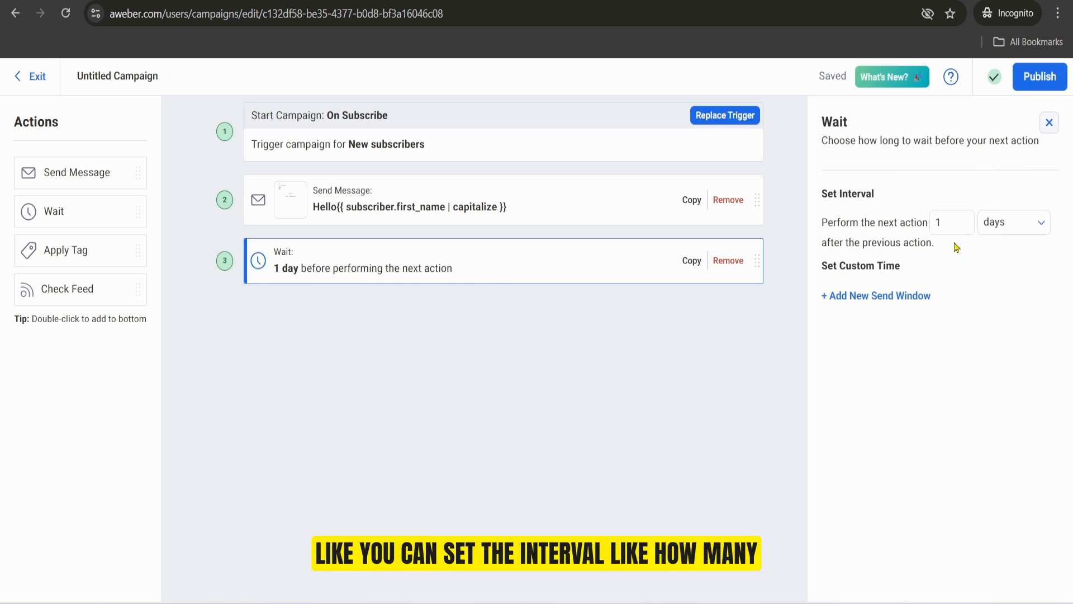
pyautogui.click(1019, 228)
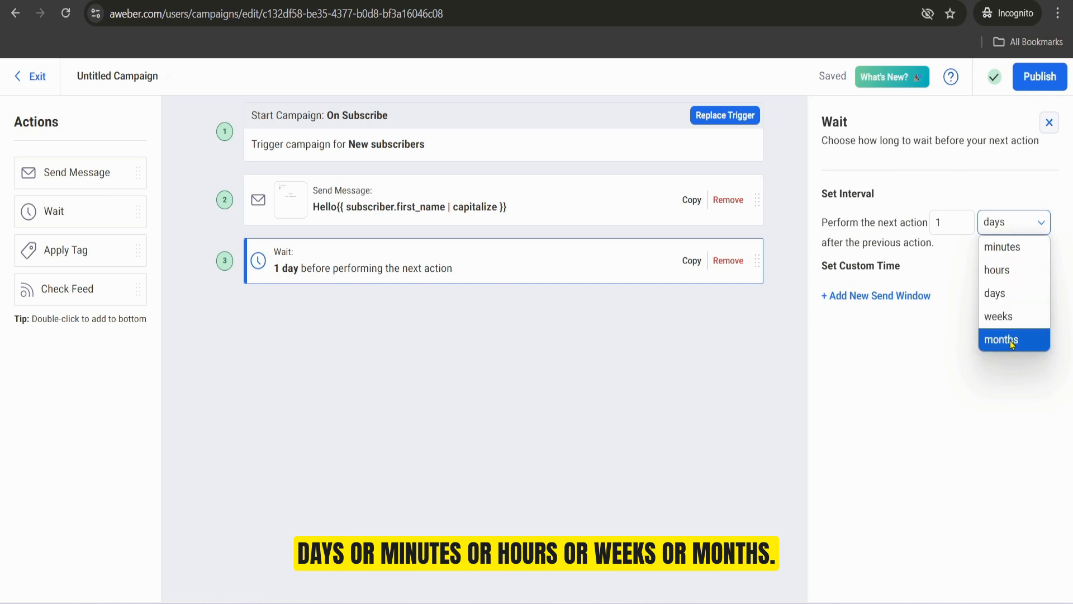
pyautogui.click(1004, 295)
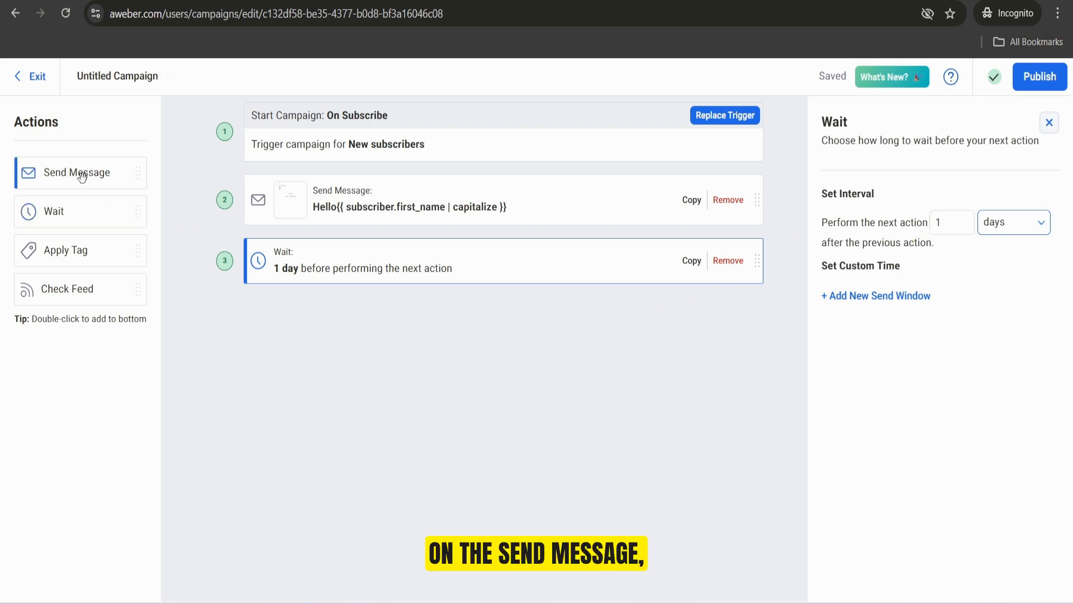
# Step: Add a second Send Message action below the wait and create its message with the Drag & Drop Editor
pyautogui.moveTo(82, 176); pyautogui.dragTo(374, 350)
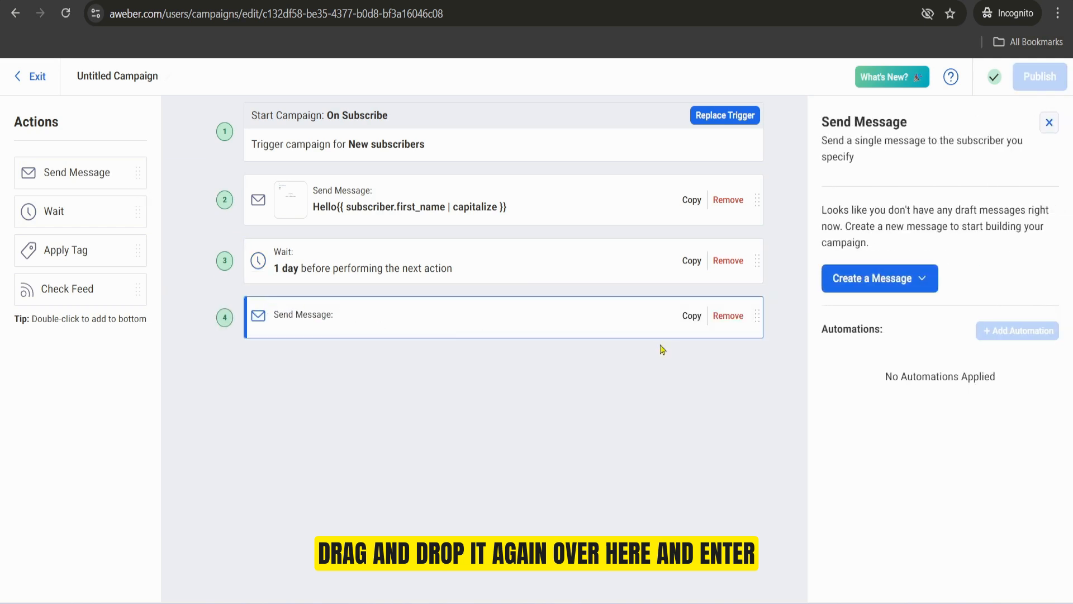
pyautogui.click(918, 278)
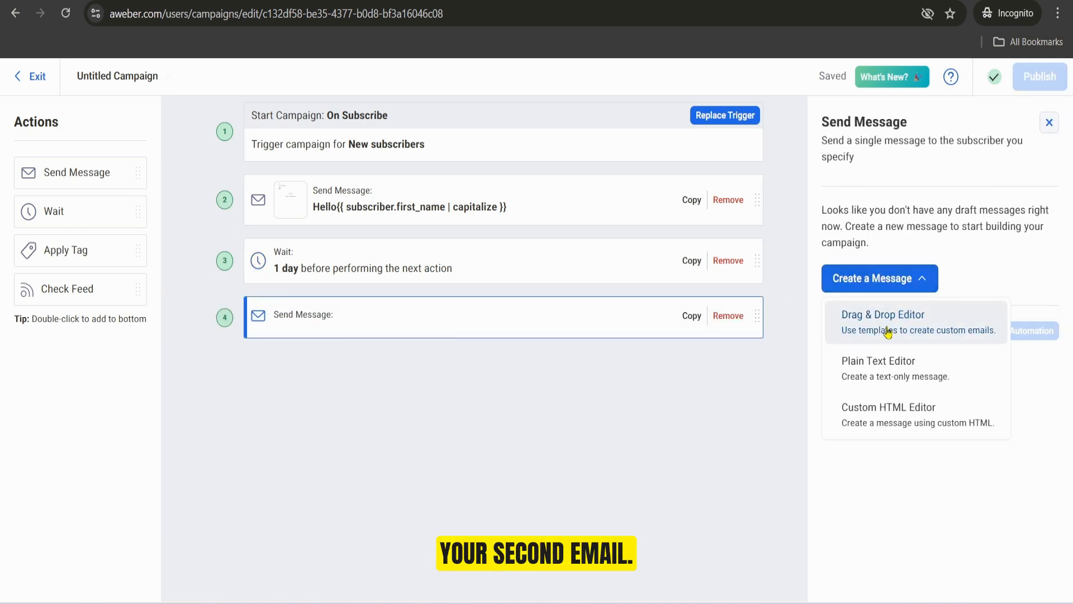
pyautogui.click(891, 327)
# Step: Set the second message's subject line to "Hi", leaving the preview text empty
pyautogui.click(155, 78)
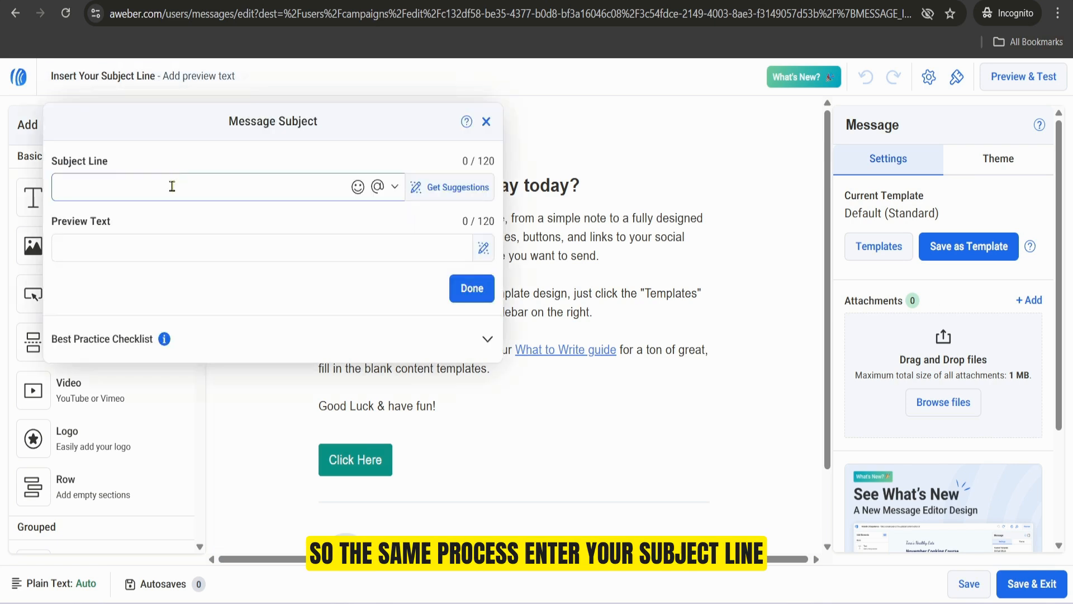
pyautogui.write('Hi')
pyautogui.press('Return')
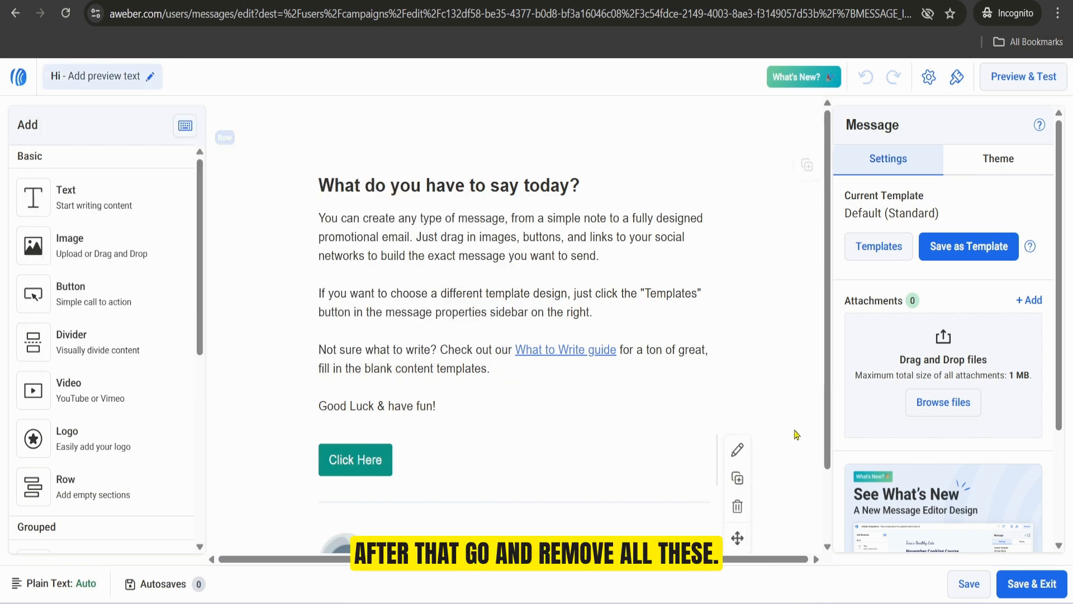
# Step: Clear the default body content and write "Hi" with "here is your bonus as promised" below it
pyautogui.scroll(-2, 822, 397)
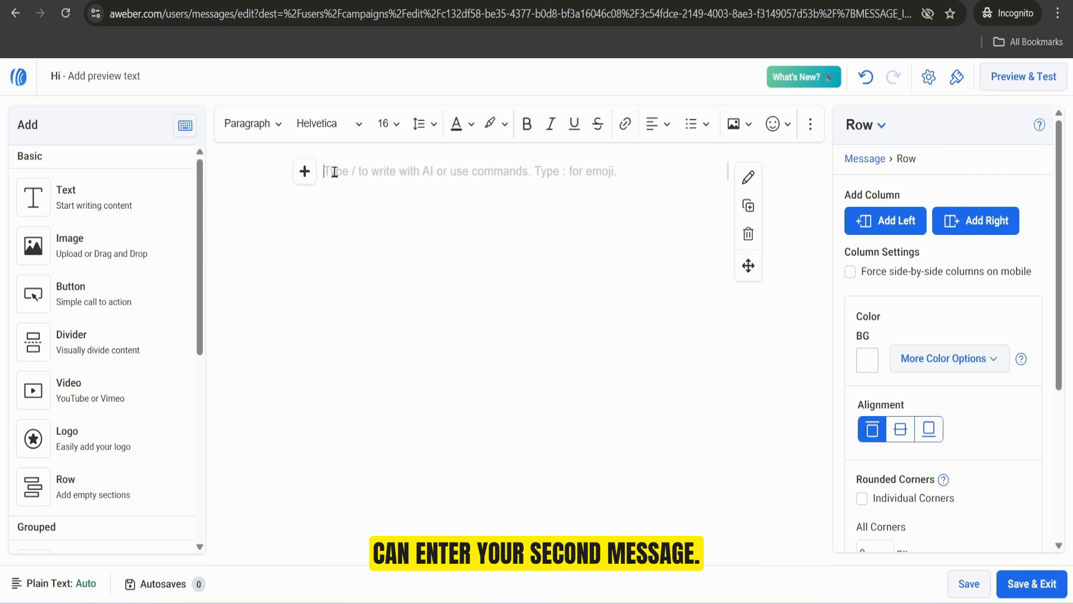
pyautogui.write('Hi')
pyautogui.press('Return')
pyautogui.write('T')
pyautogui.press('BackSpace')
pyautogui.write('here is your bonus as')
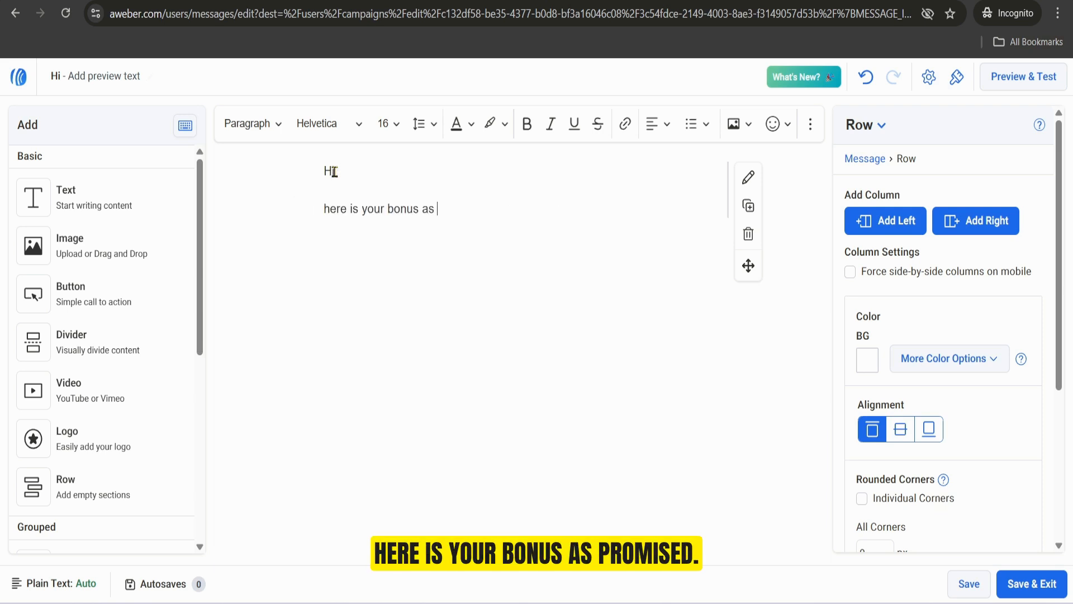
pyautogui.write(' promised')
# Step: Sign off the second message with "cheers" and the sender's name on the following line
pyautogui.press('Return')
pyautogui.write('cheers')
pyautogui.press('Return')
pyautogui.write('ma')
pyautogui.press('BackSpace')
pyautogui.press('BackSpace')
pyautogui.write('Mano')
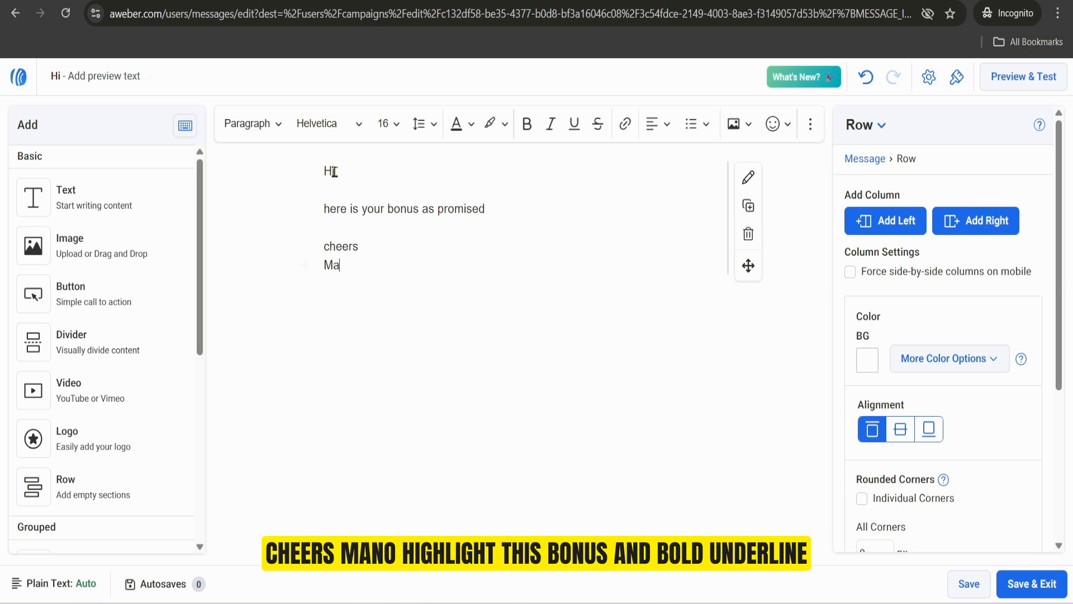
# Step: Bold and underline the line "here is your bonus as promised"
pyautogui.tripleClick(388, 208)
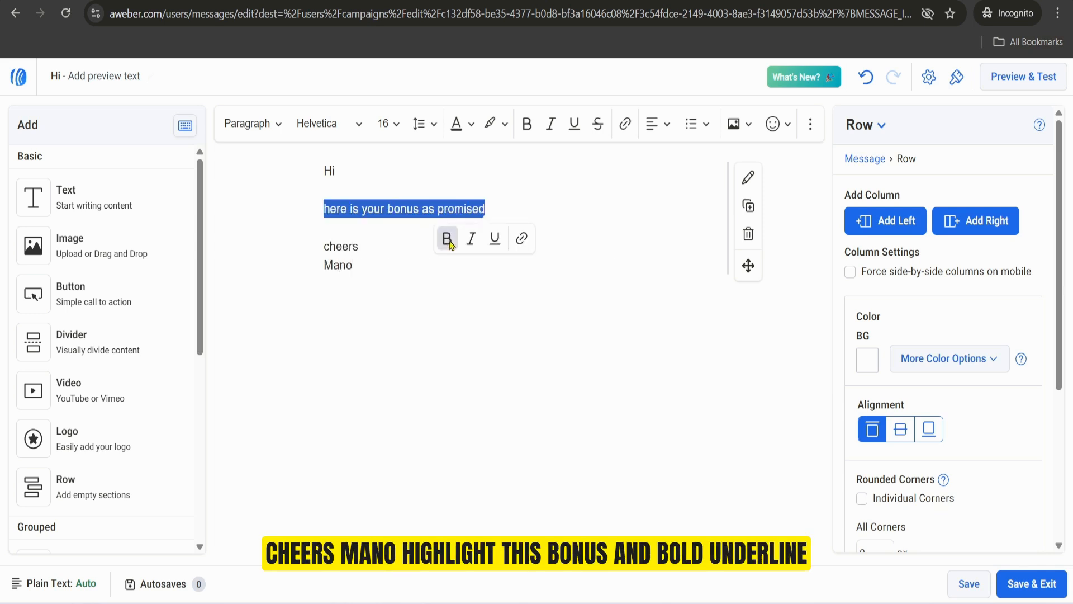
pyautogui.click(447, 238)
pyautogui.click(506, 239)
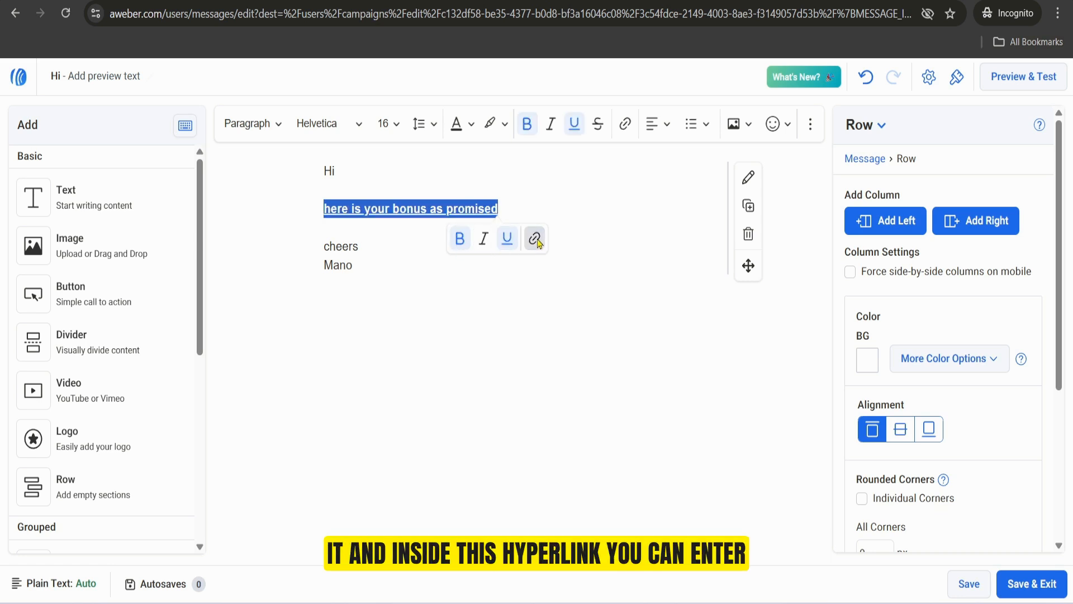
# Step: Turn the "here is your bonus as promised" line into a hyperlink, and save and exit the message
pyautogui.click(536, 240)
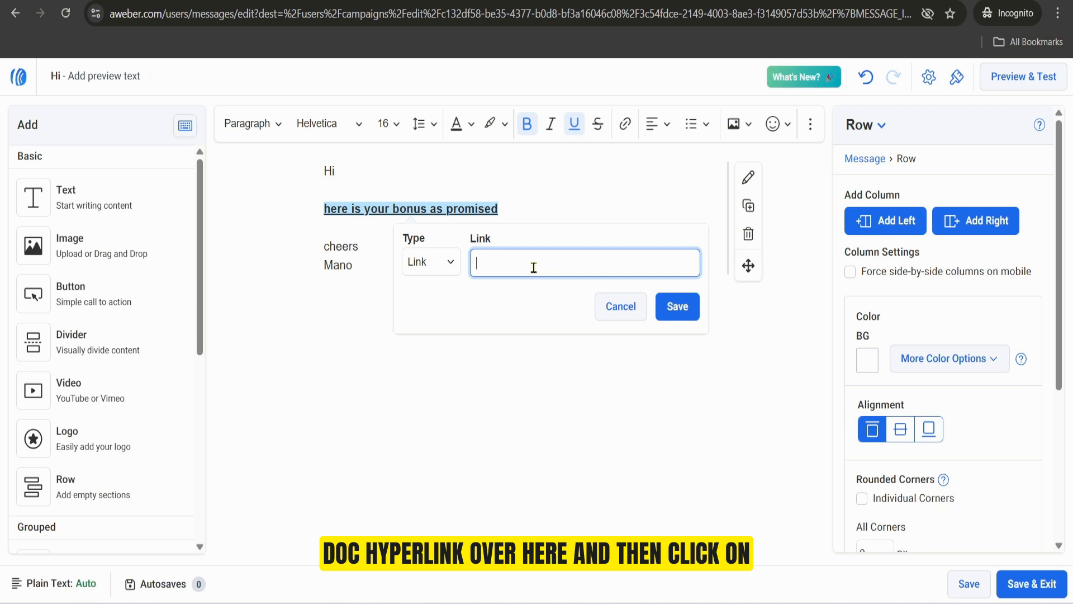
pyautogui.click(677, 306)
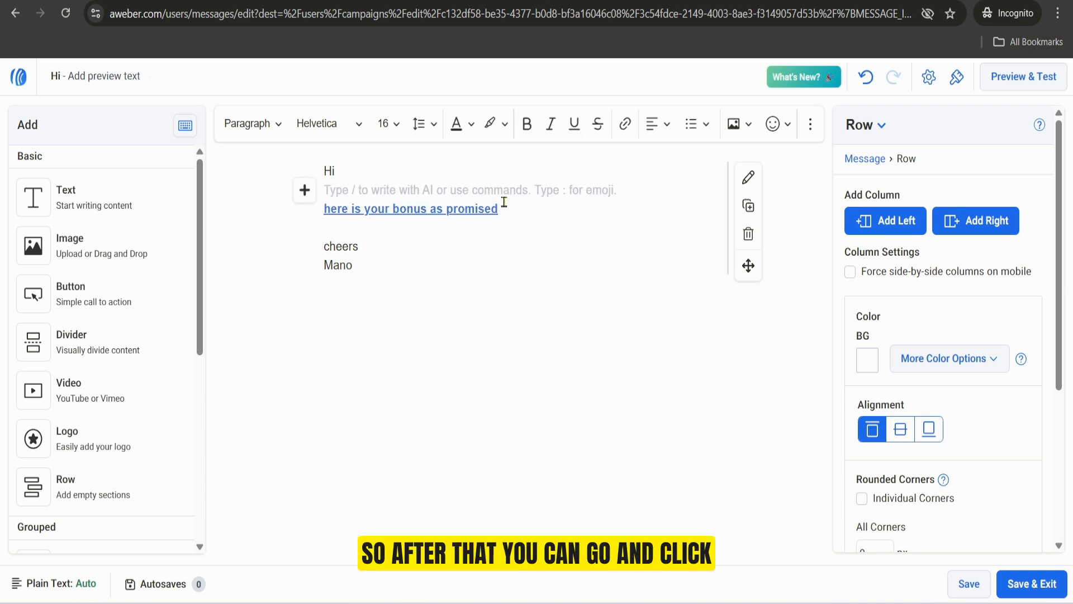
pyautogui.click(1032, 583)
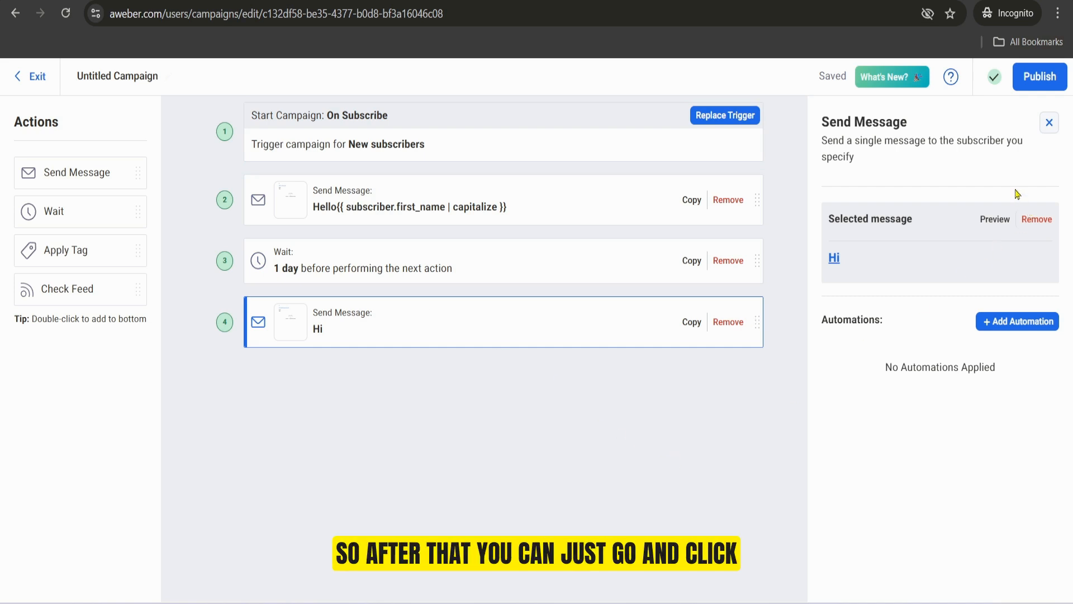
# Step: Publish the campaign and exit to the campaign list
pyautogui.click(1038, 82)
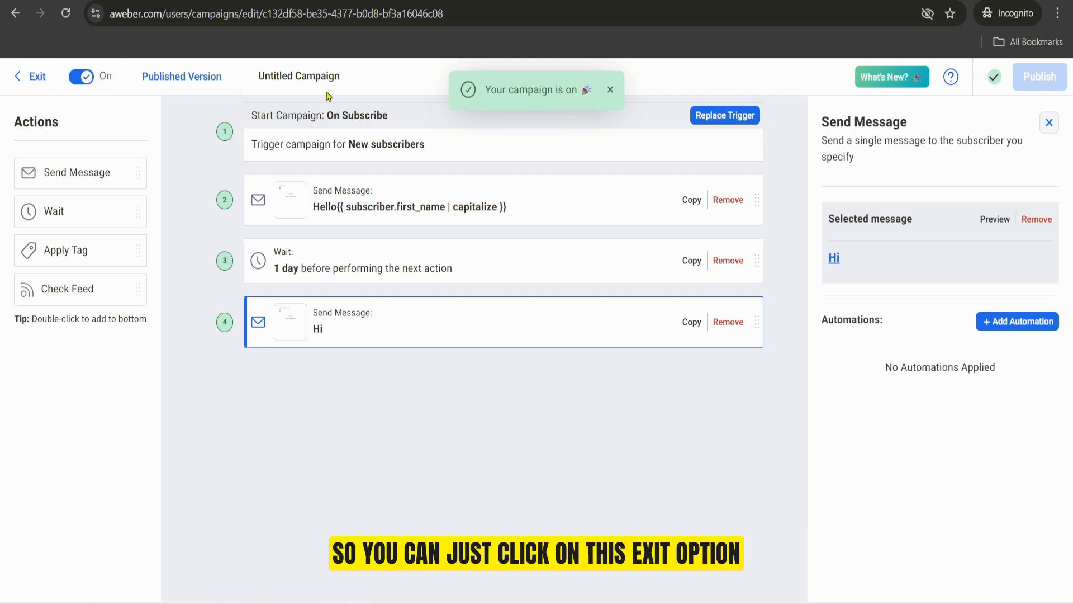
pyautogui.click(36, 77)
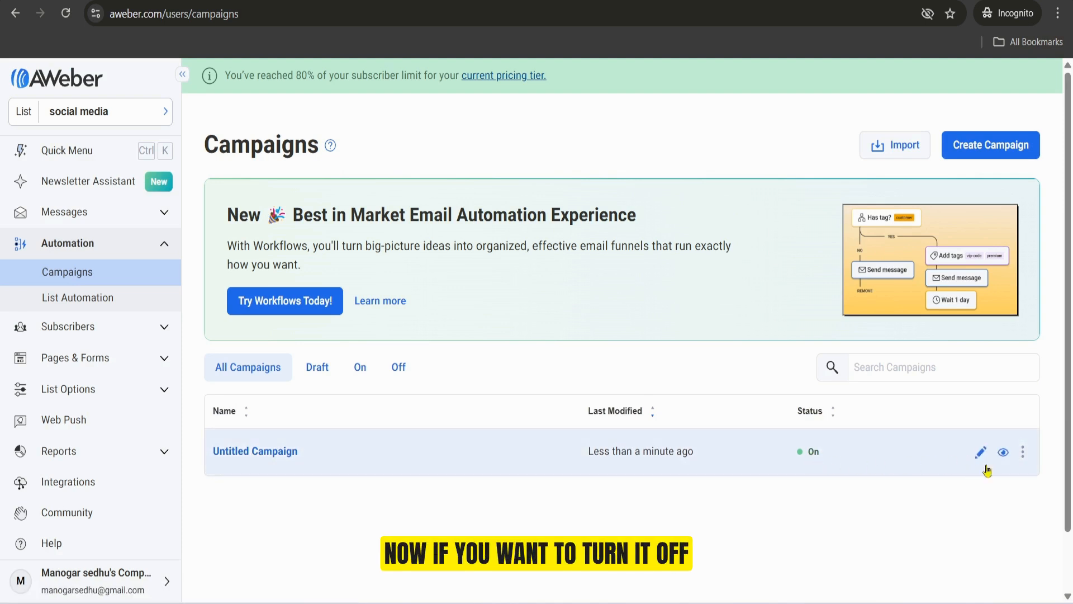
# Step: Turn off the published Untitled Campaign from the campaign list
pyautogui.click(1023, 452)
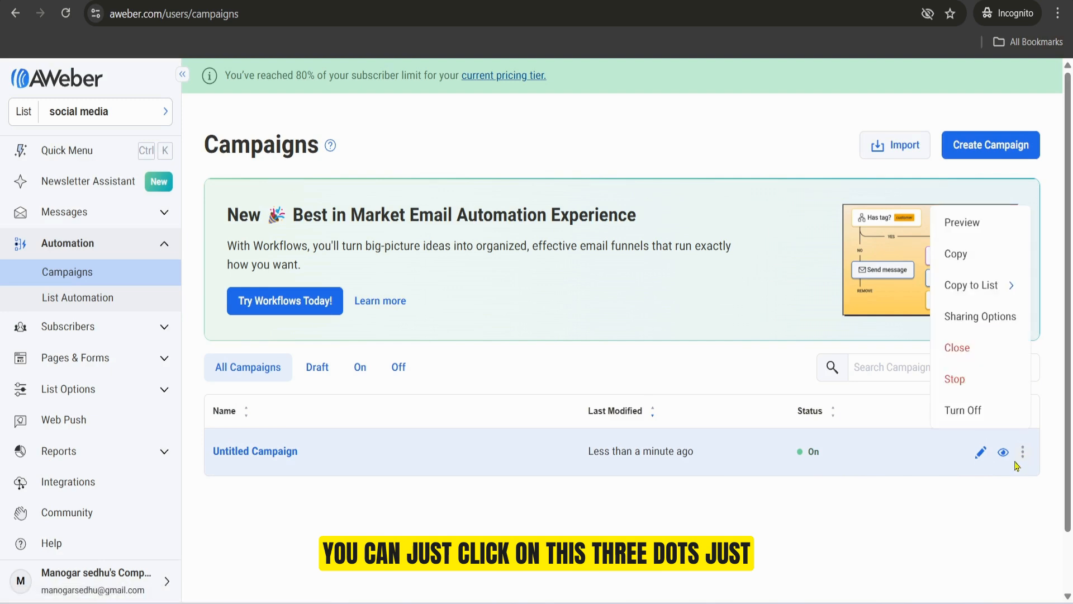
pyautogui.click(965, 411)
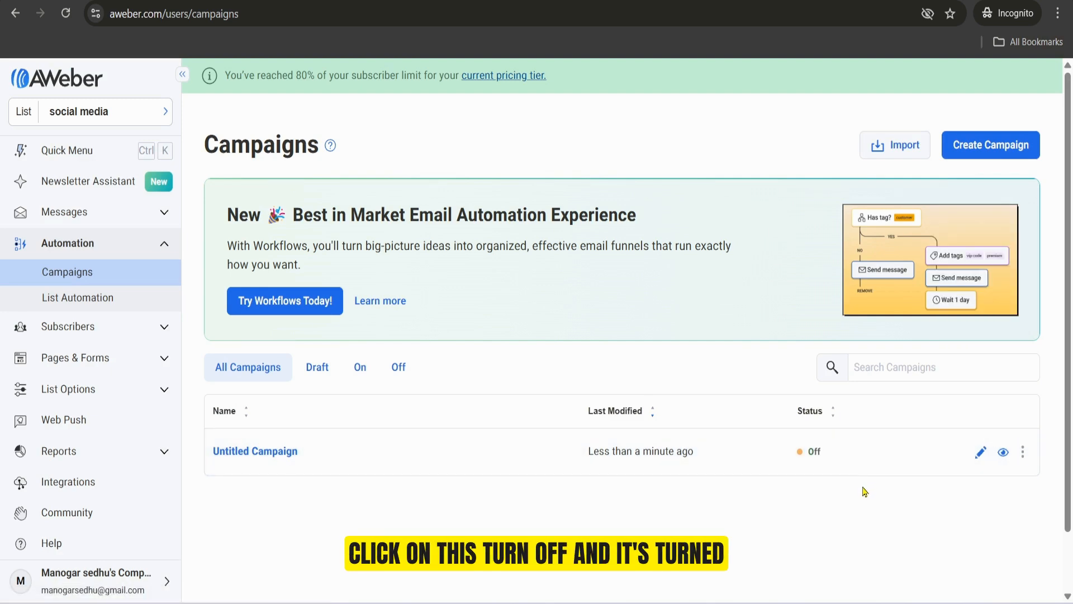
# Step: Preview the Untitled Campaign, and reopen it for editing to review its trigger and the first message's content
pyautogui.click(1003, 451)
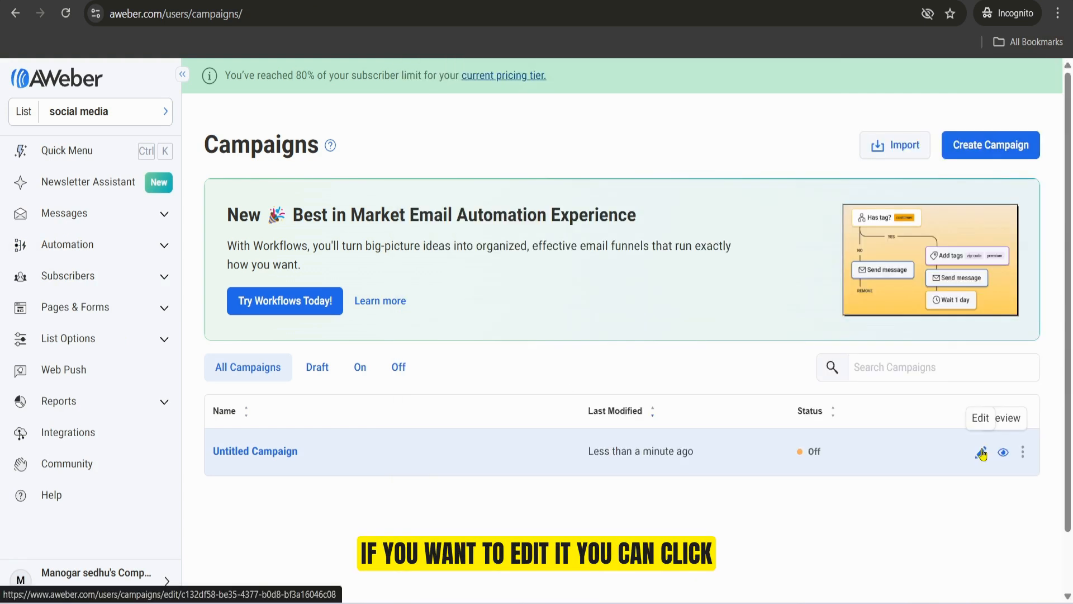
pyautogui.click(982, 454)
pyautogui.doubleClick(340, 144)
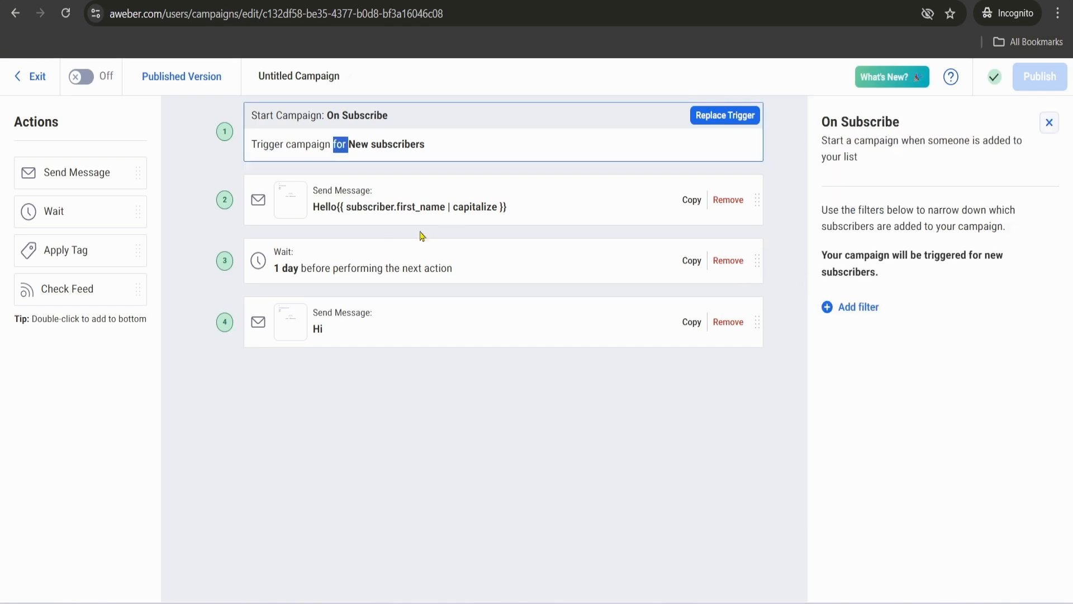
pyautogui.click(555, 202)
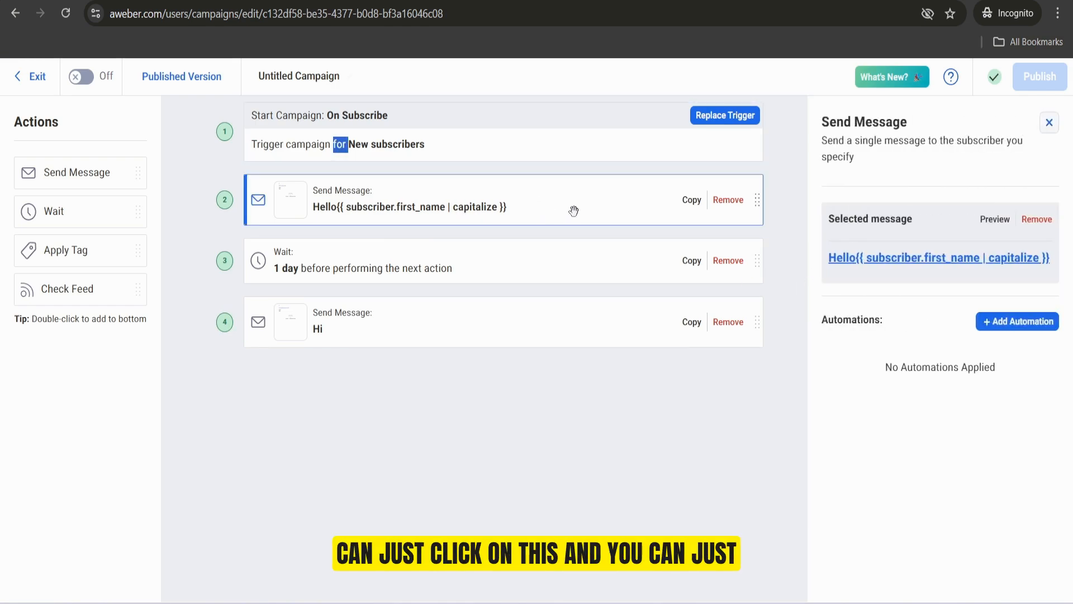
pyautogui.click(939, 262)
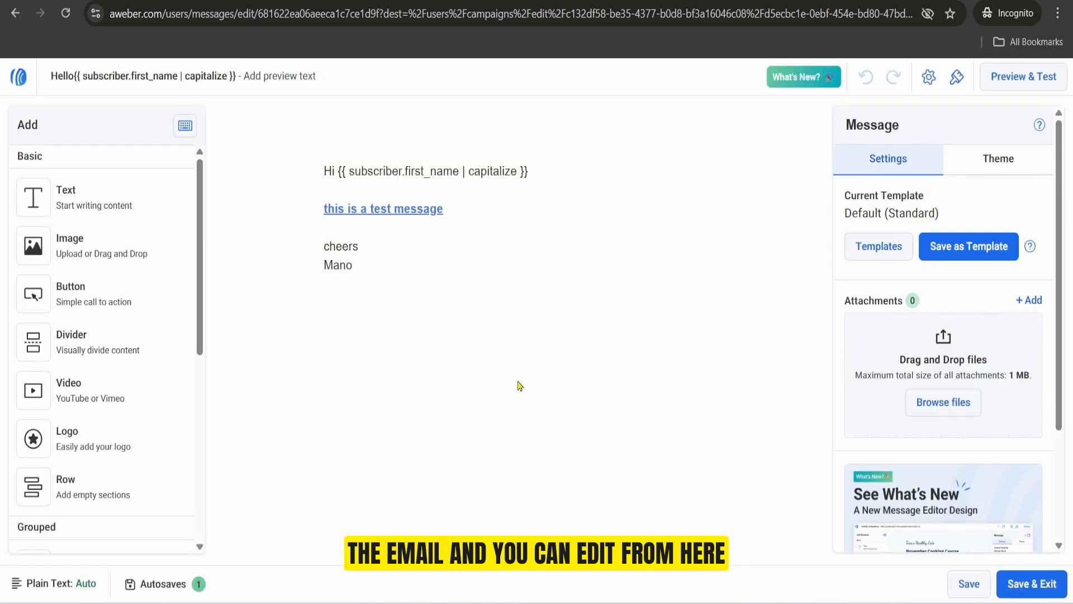
pyautogui.click(1024, 584)
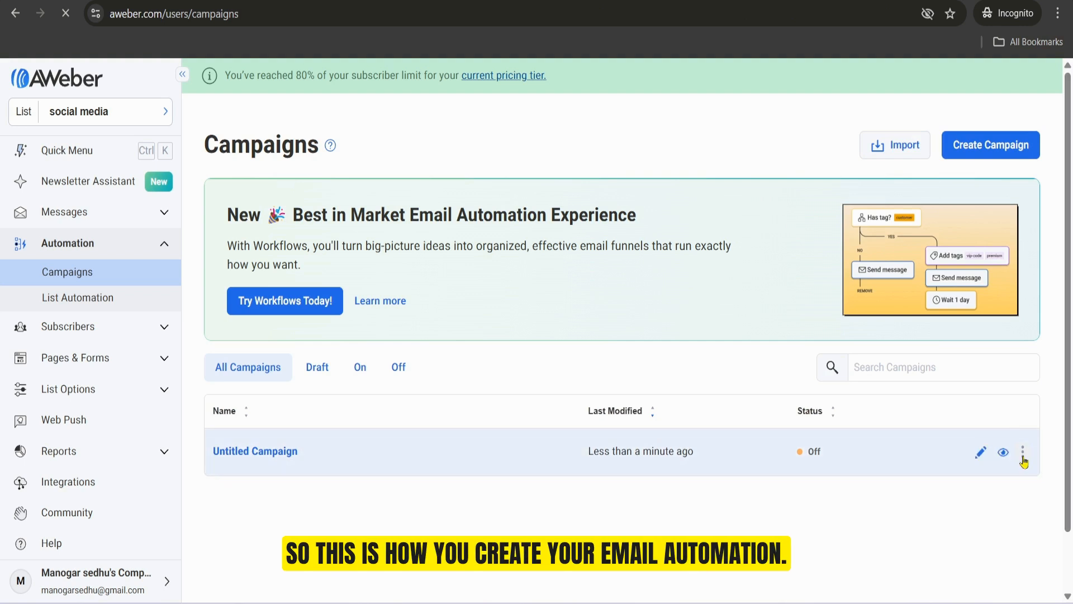